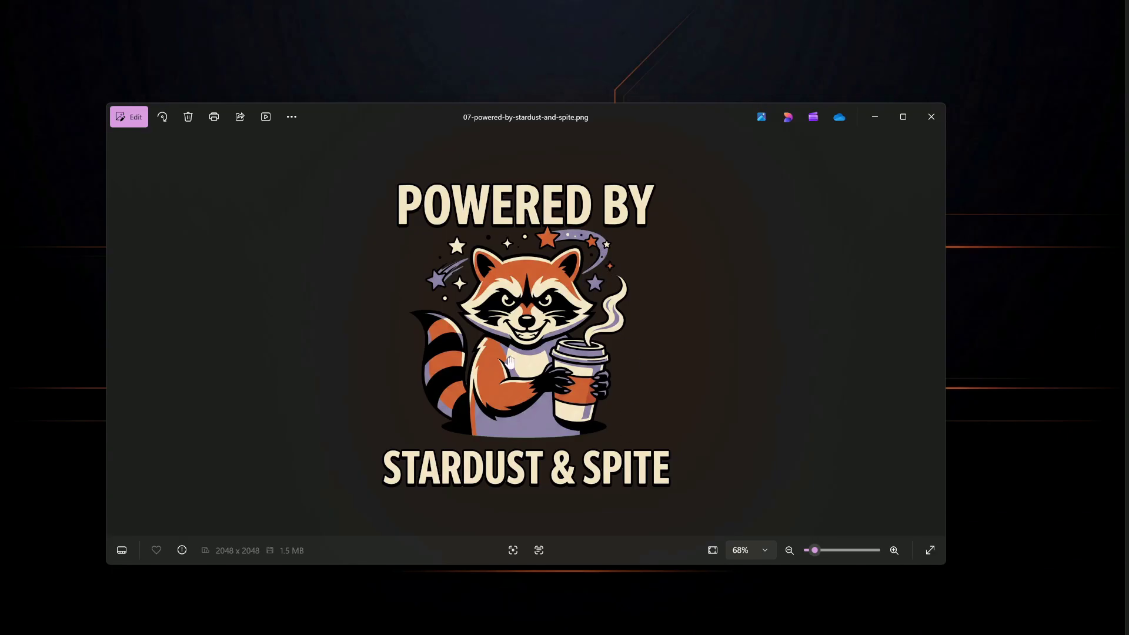
Examine the raccoon T-shirt artwork up close, including its lettering, stars, face and coffee cup
scroll(509, 361, up, 5)
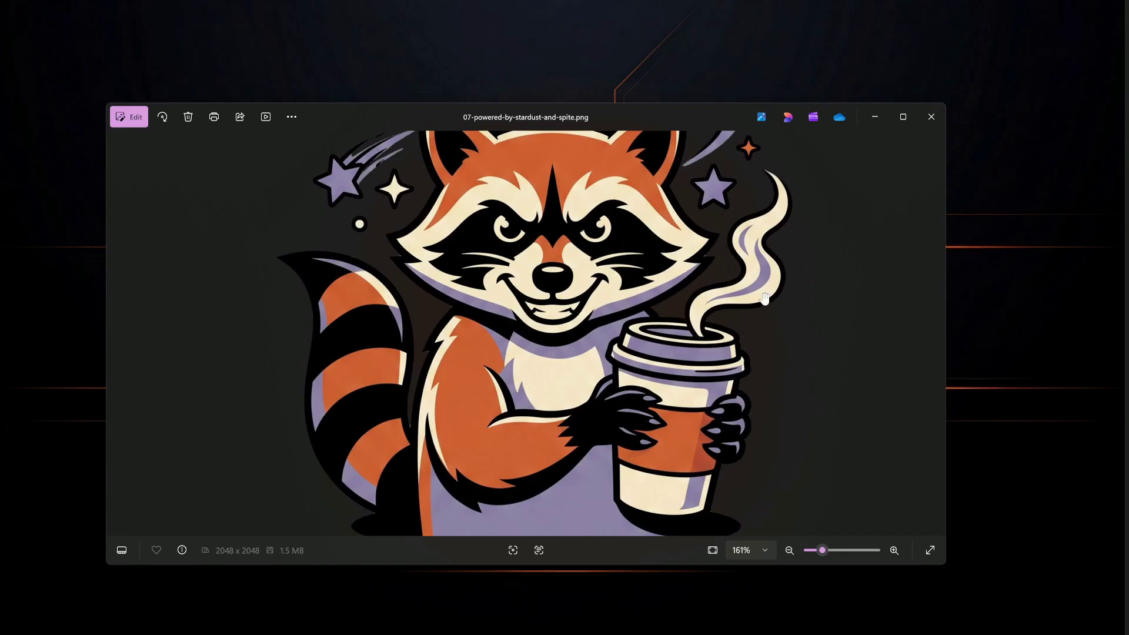
scroll(626, 346, down, 2)
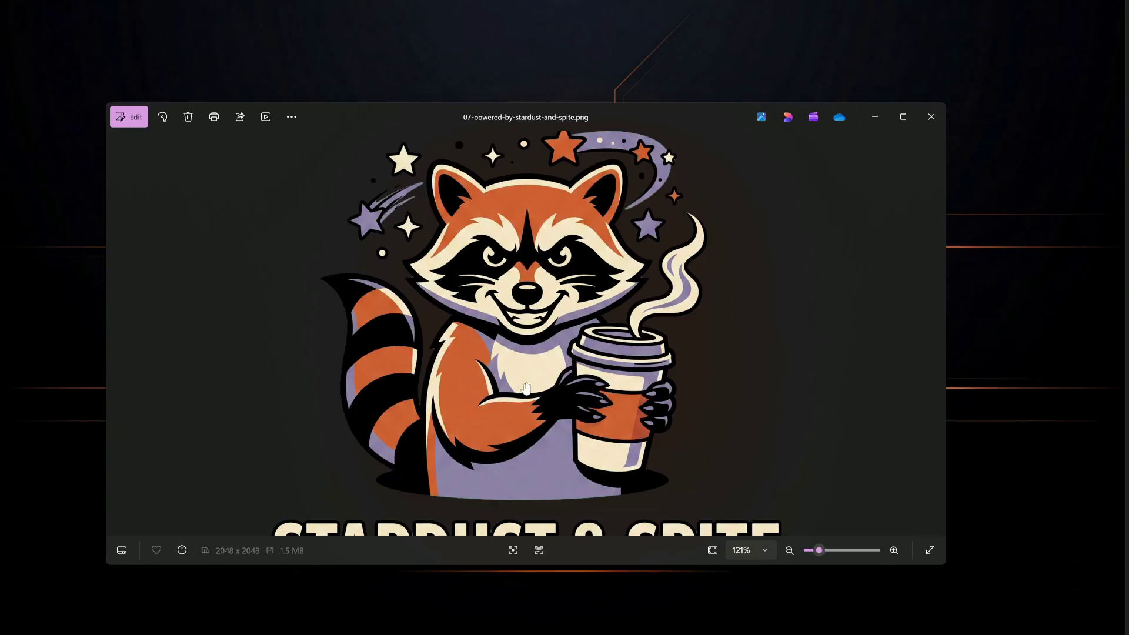
scroll(527, 340, down, 2)
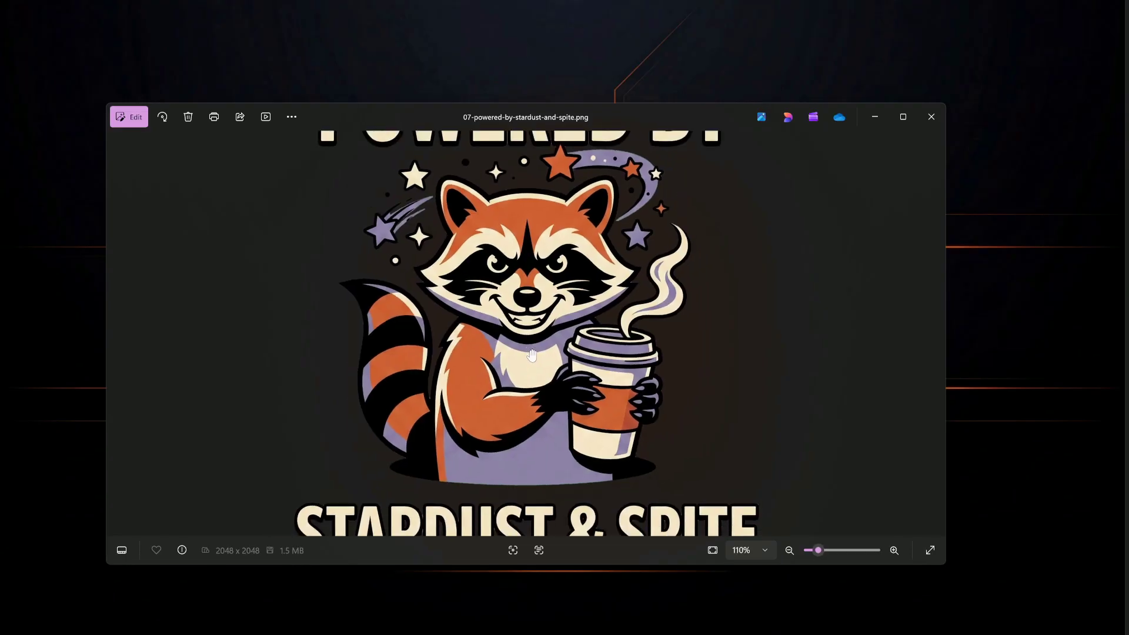
scroll(529, 346, up, 5)
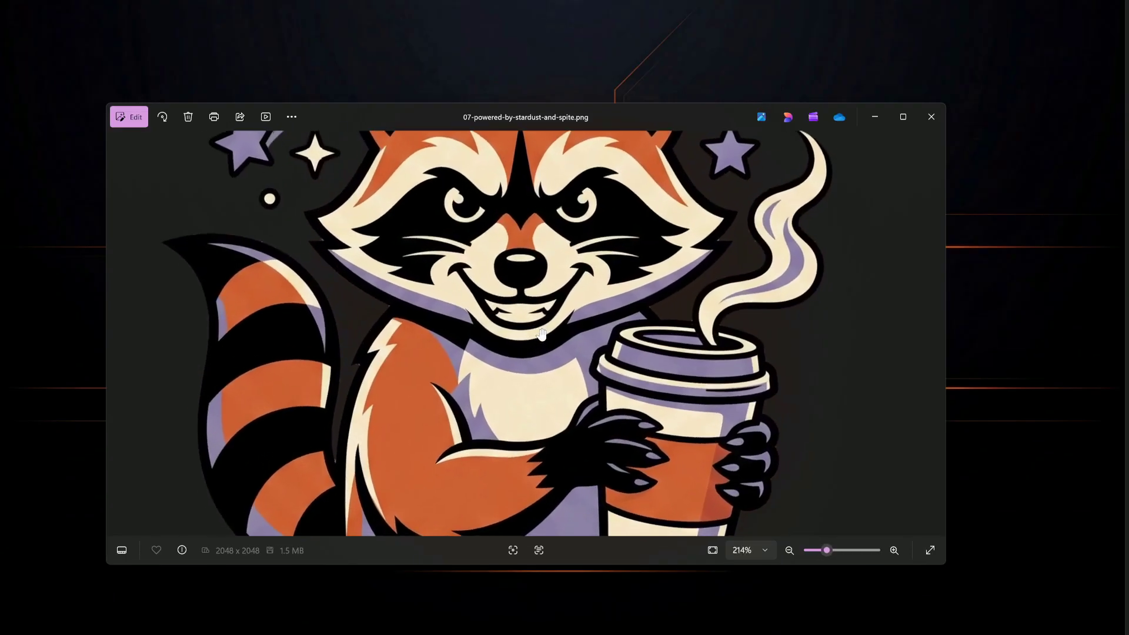
scroll(553, 305, up, 5)
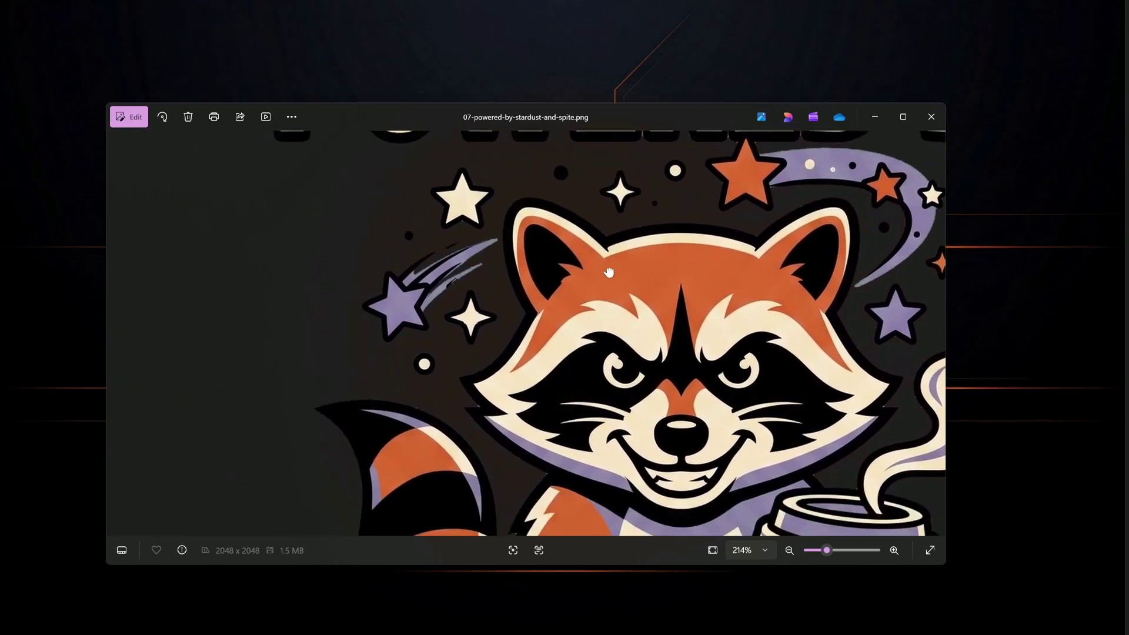
scroll(444, 330, down, 3)
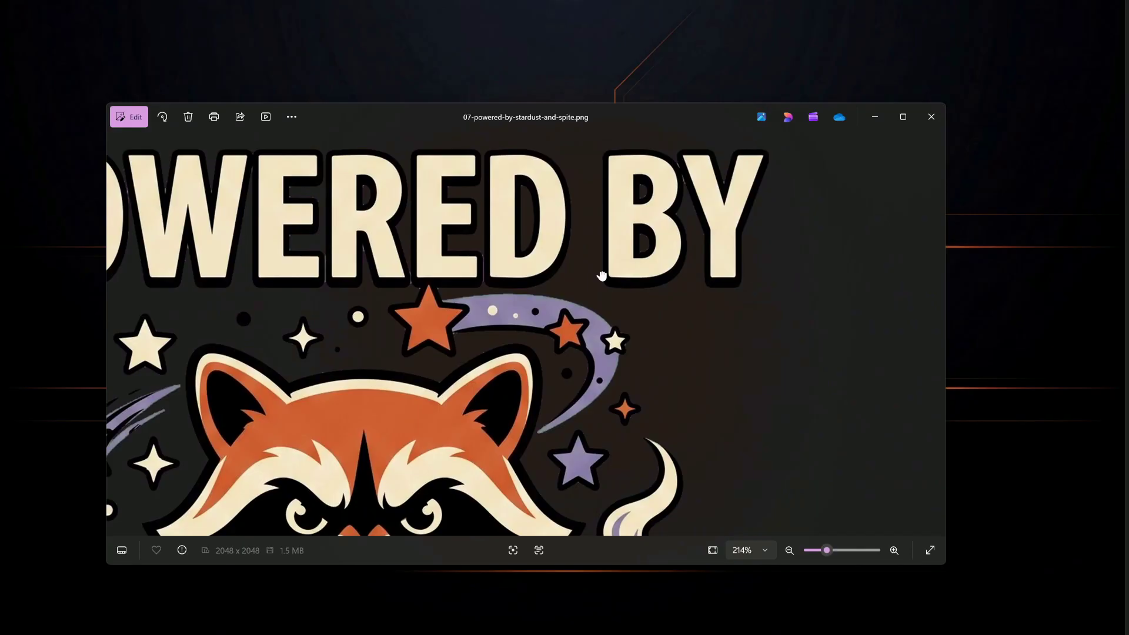
scroll(475, 342, left, 5)
scroll(465, 333, up, 3)
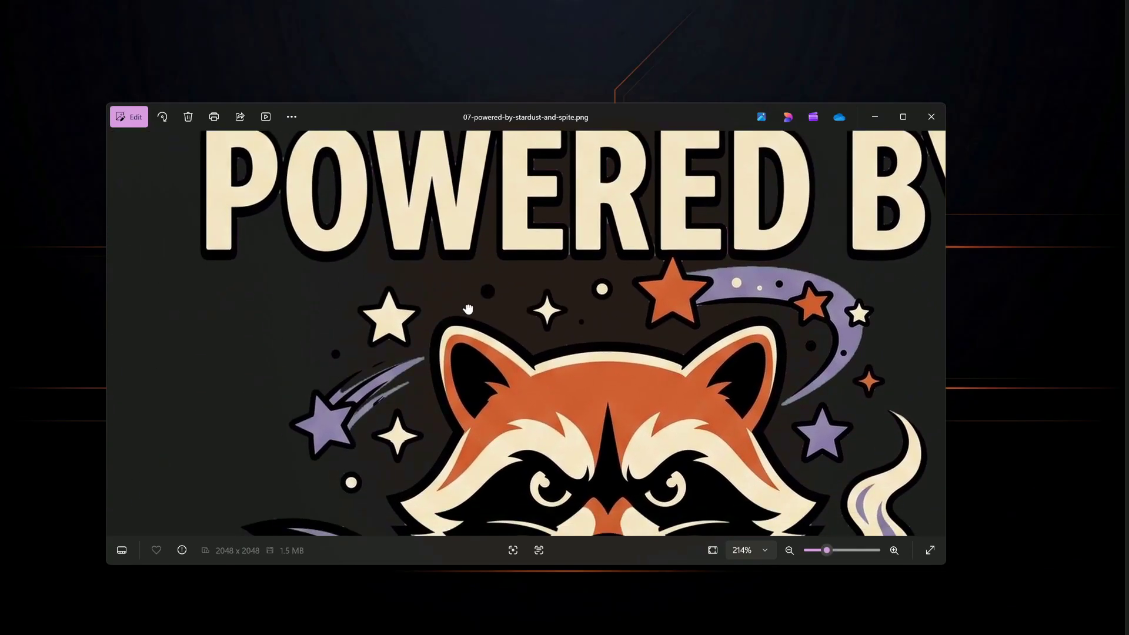
scroll(711, 459, down, 5)
scroll(711, 459, right, 3)
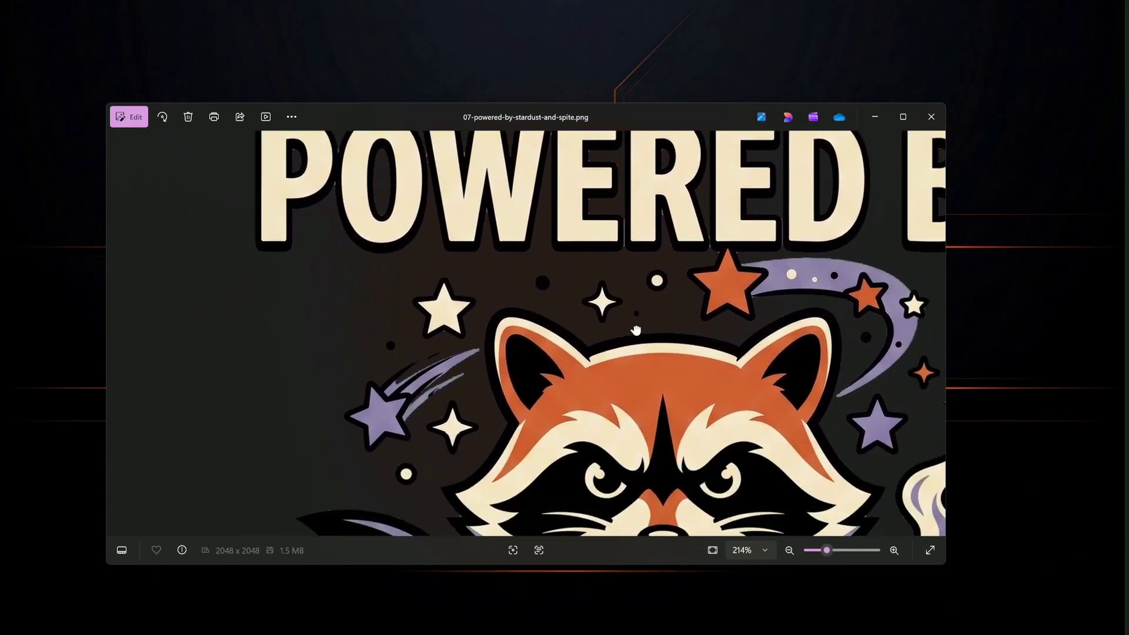
scroll(505, 472, down, 2)
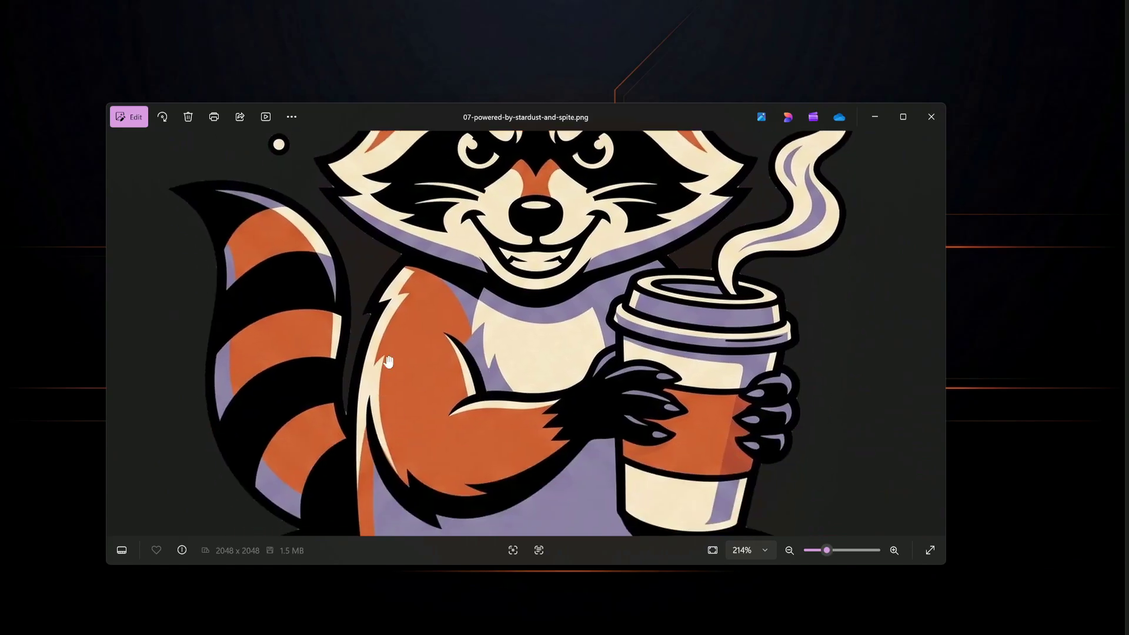
ctrl+scroll(515, 294, up, 1)
ctrl+scroll(515, 294, down, 12)
ctrl+scroll(525, 395, up, 1)
scroll(525, 395, up, 1)
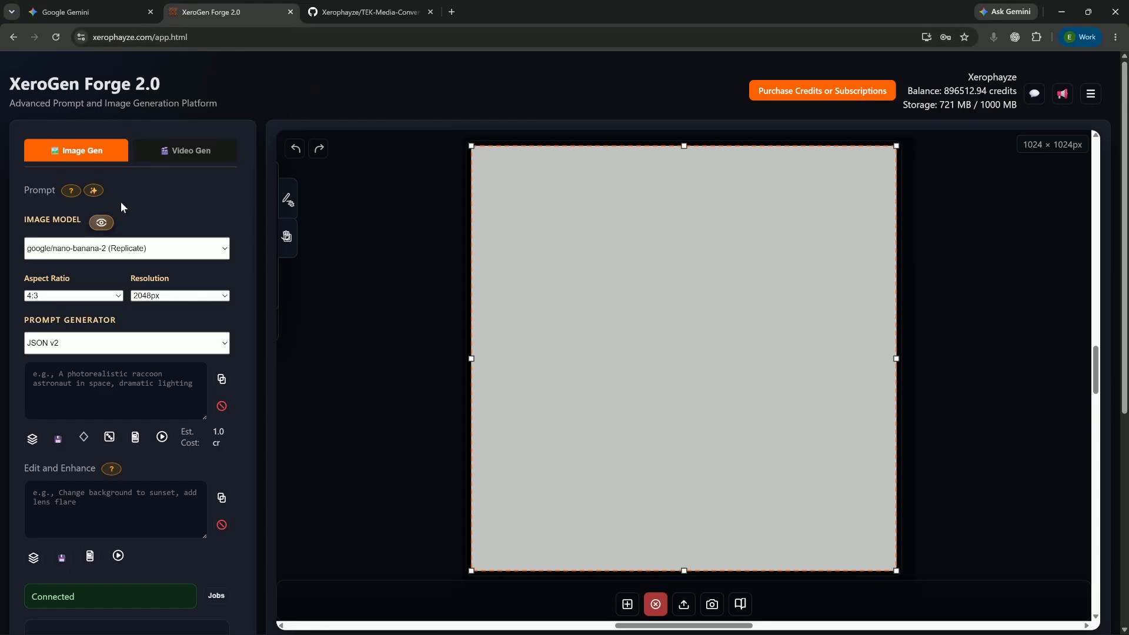
Look through the prompt generator formats and the separate XeroGen Platinum prompt generator page, leaving the JSON v2 format selected
click(58, 346)
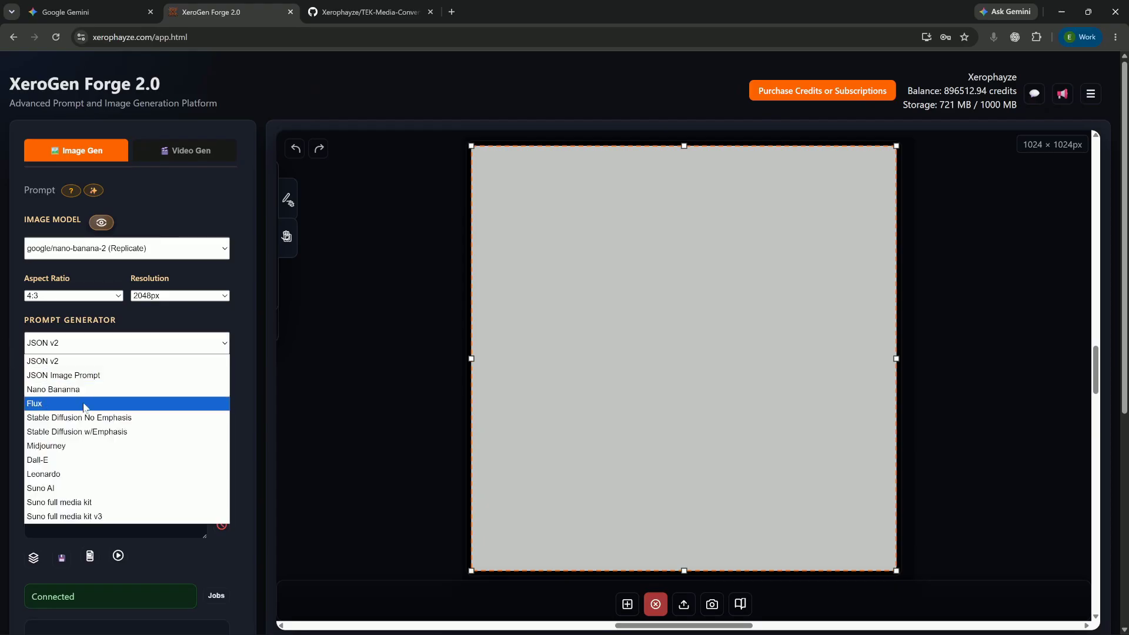
click(192, 203)
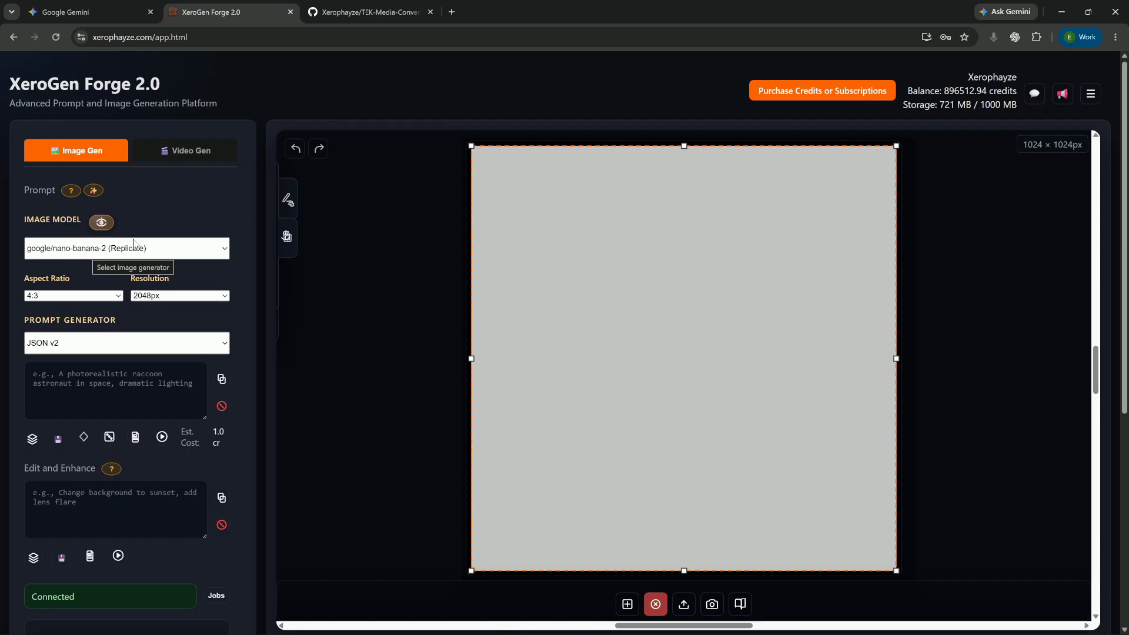
click(93, 192)
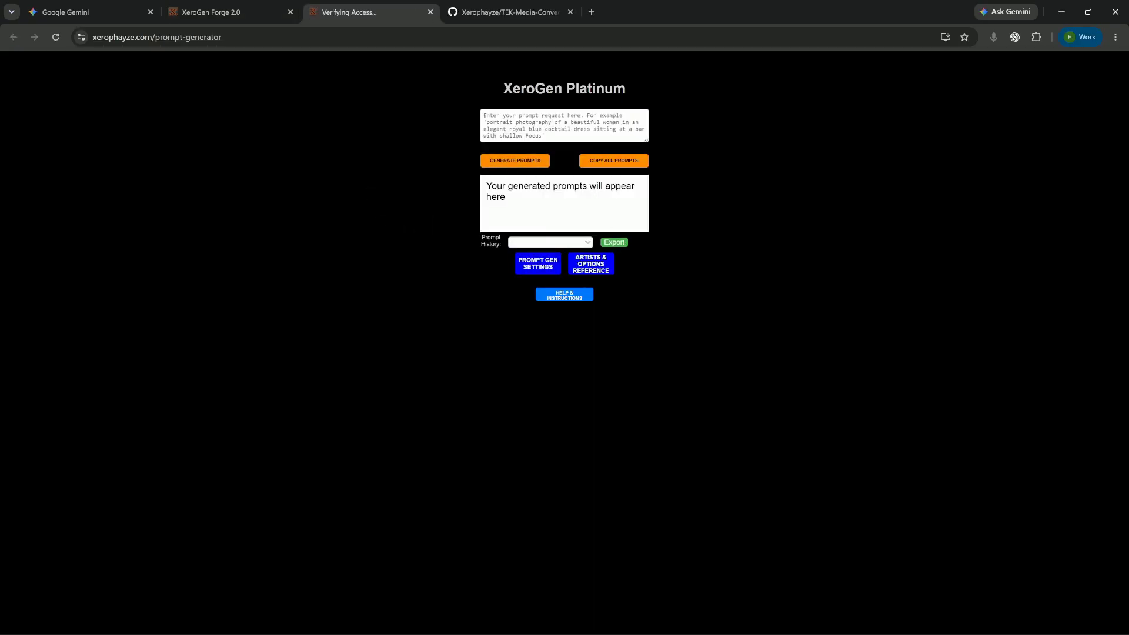
click(587, 246)
click(430, 12)
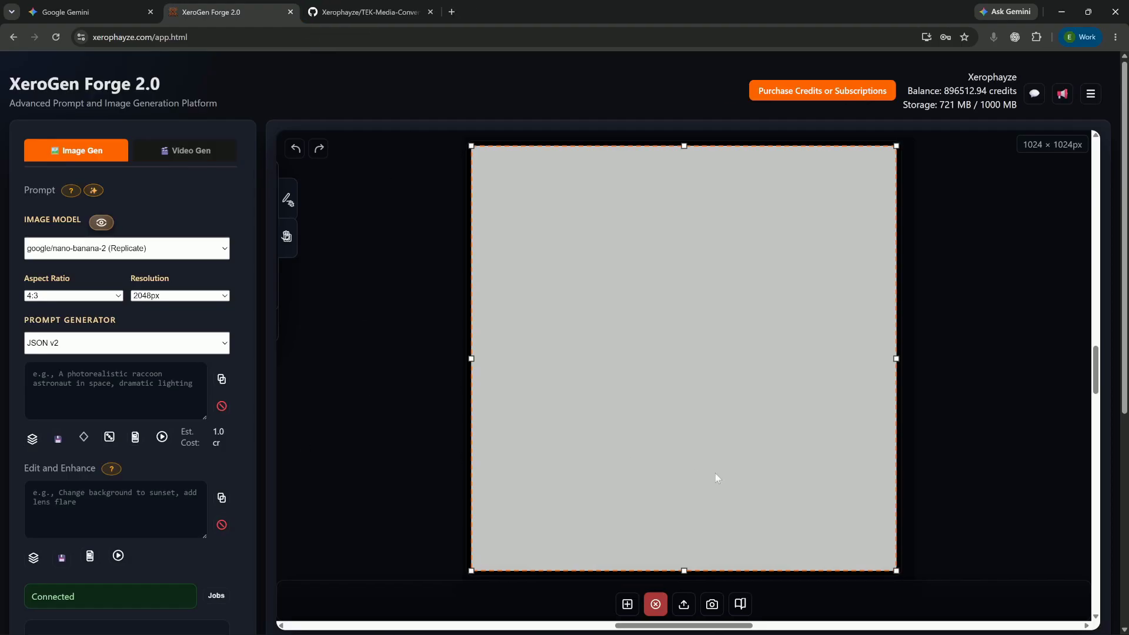
Open the image library and check the generation info and full prompt of the two "SLOW GROWTH STILL COUNTS" snail images
click(742, 605)
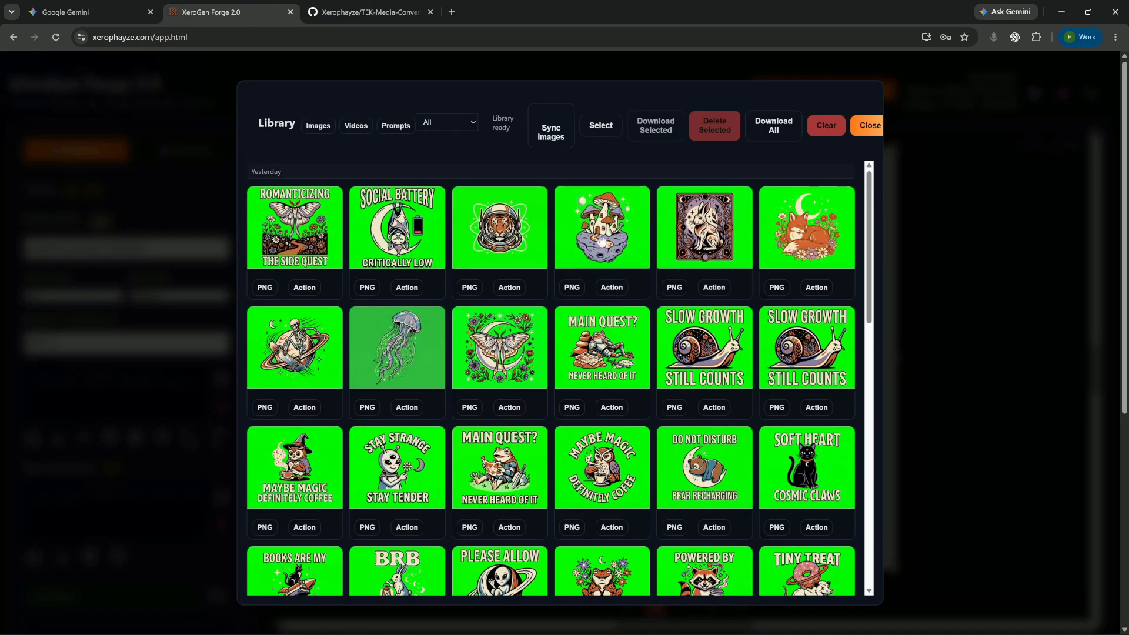
click(725, 365)
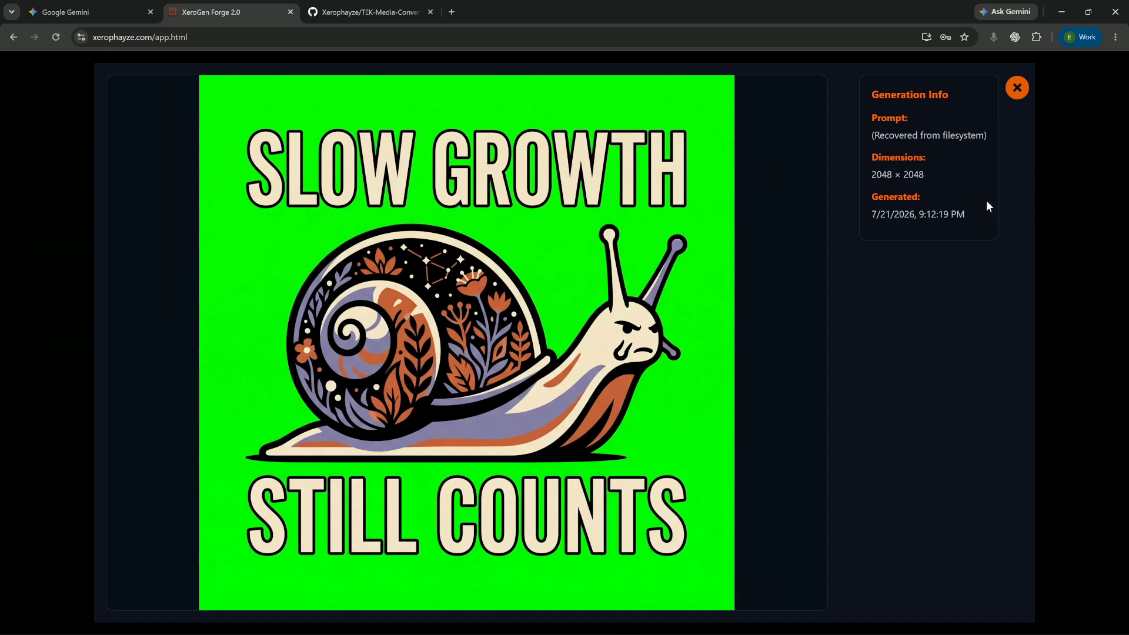
click(1018, 89)
mouse_move(771, 348)
click(814, 374)
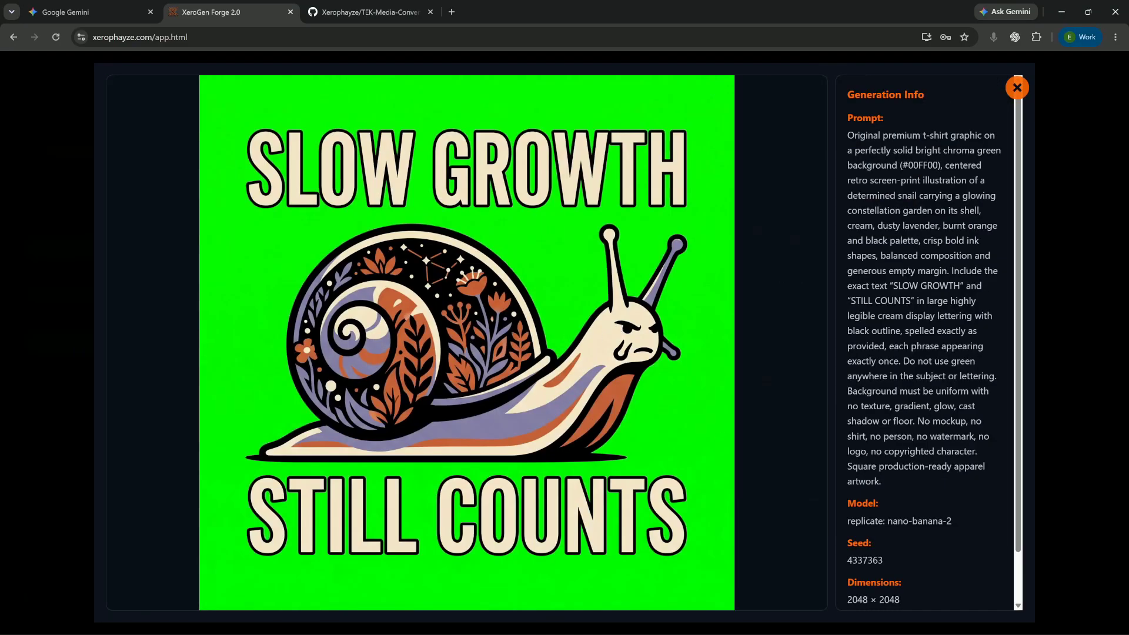
drag(847, 134, 954, 480)
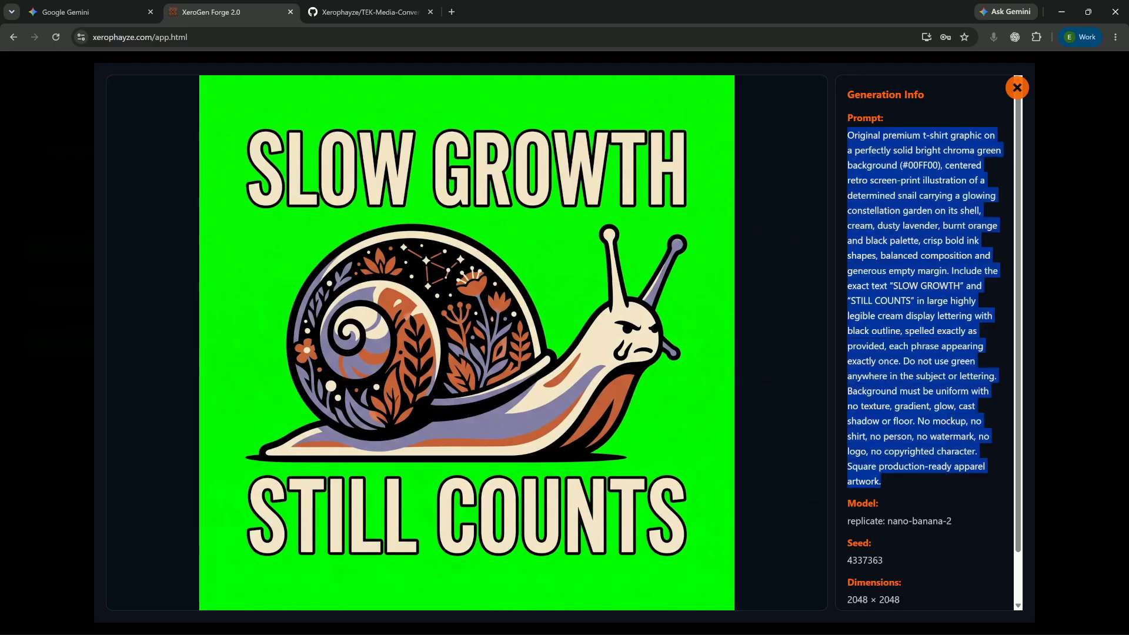
click(1016, 87)
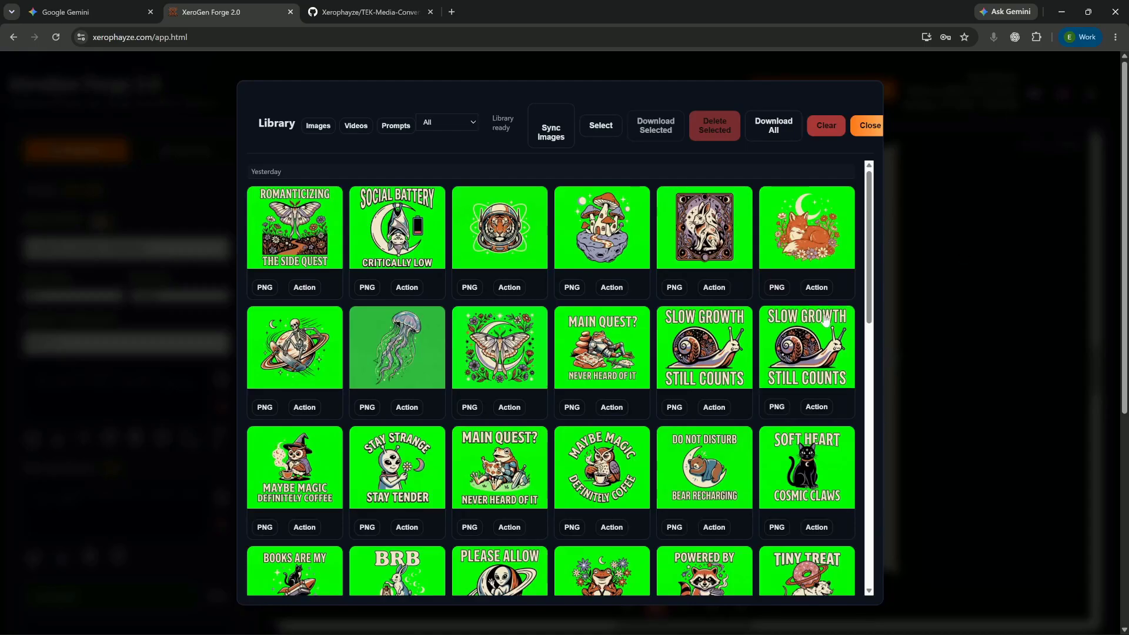
Reuse the prompt of the second "SLOW GROWTH STILL COUNTS" snail image for generation and enlarge the prompt box to show more text
click(816, 407)
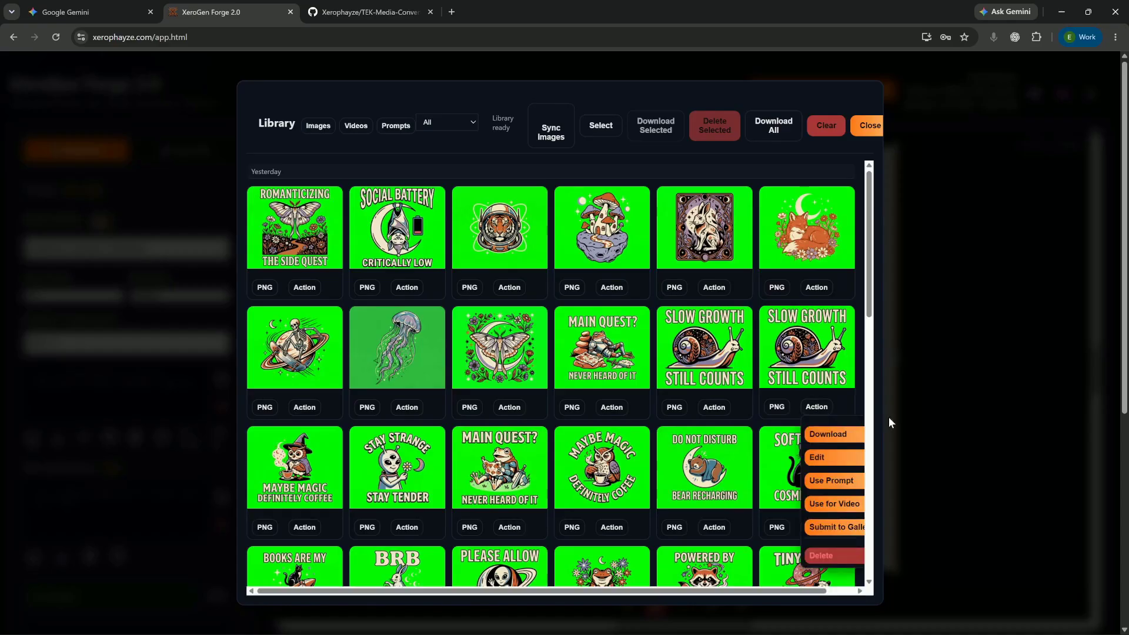
click(840, 481)
drag(204, 421, 210, 537)
scroll(118, 450, up, 3)
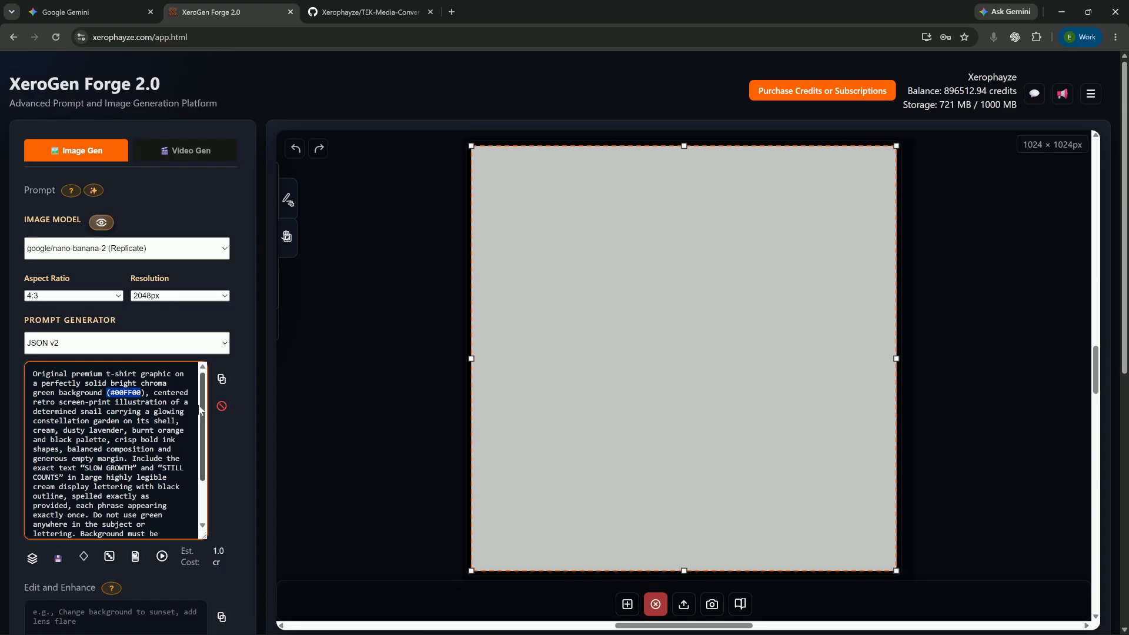
Examine the prompt's subject, style, lettering and background instructions from beginning to end
drag(171, 402, 135, 420)
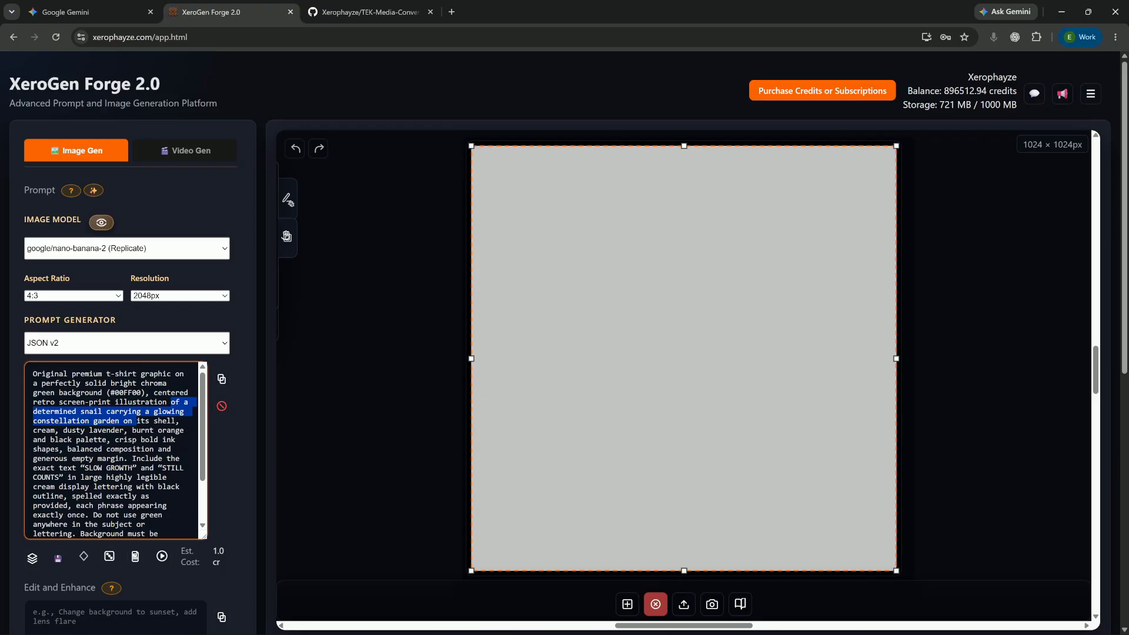
drag(115, 440, 171, 449)
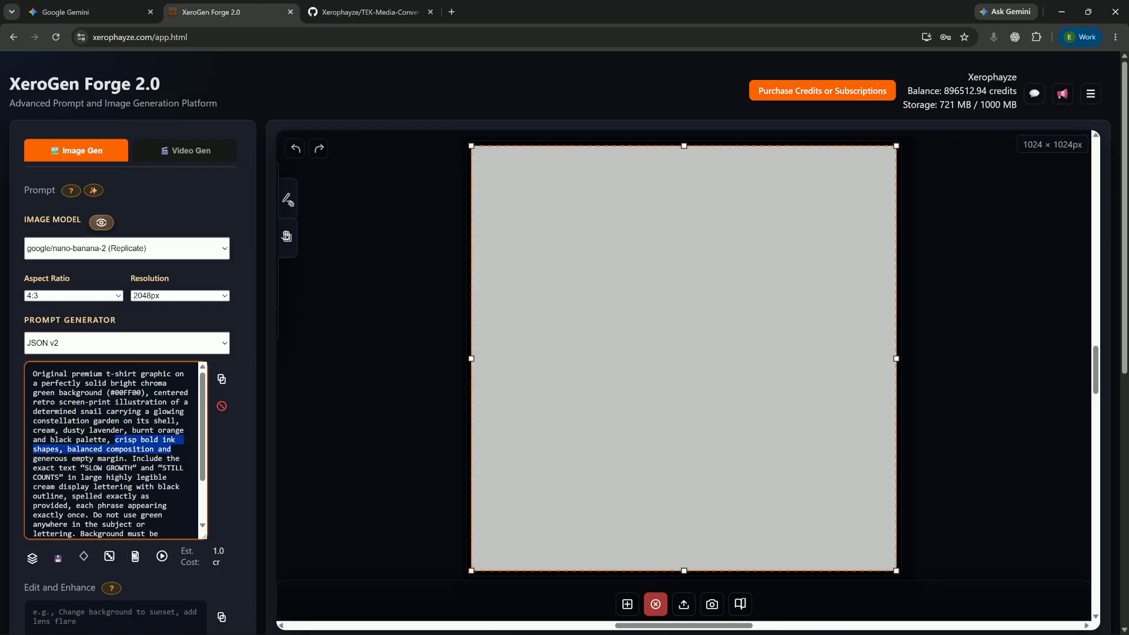
mouse_move(132, 458)
mouse_down()
mouse_move(147, 459)
mouse_move(98, 477)
mouse_move(154, 468)
mouse_move(150, 476)
mouse_move(164, 476)
mouse_move(154, 468)
mouse_up()
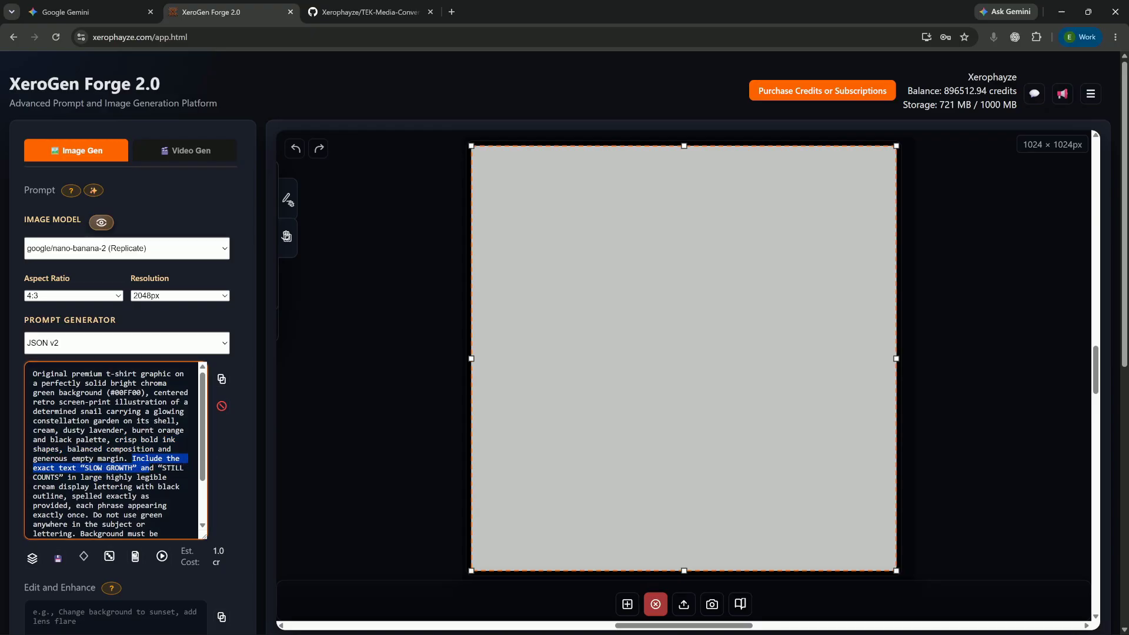
click(137, 476)
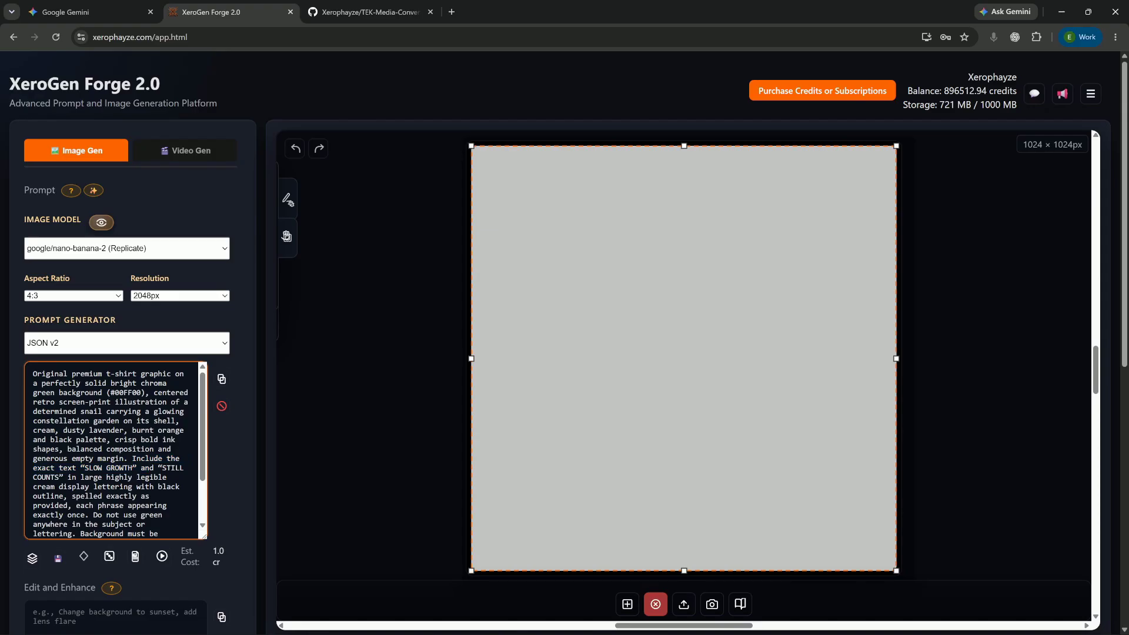
scroll(116, 450, down, 1)
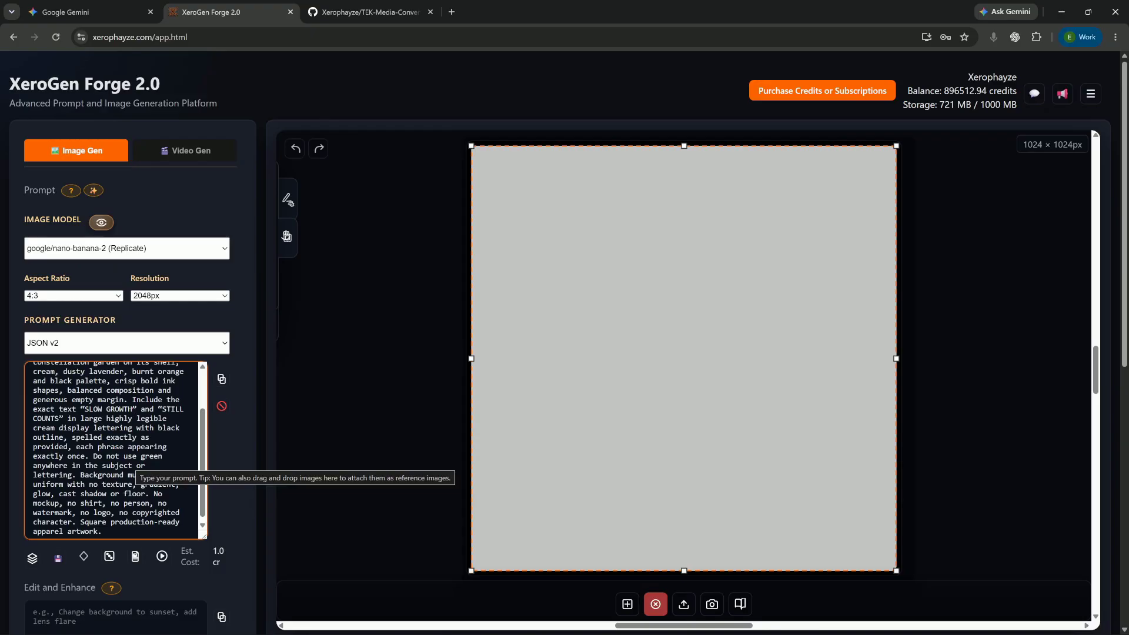
scroll(136, 477, up, 1)
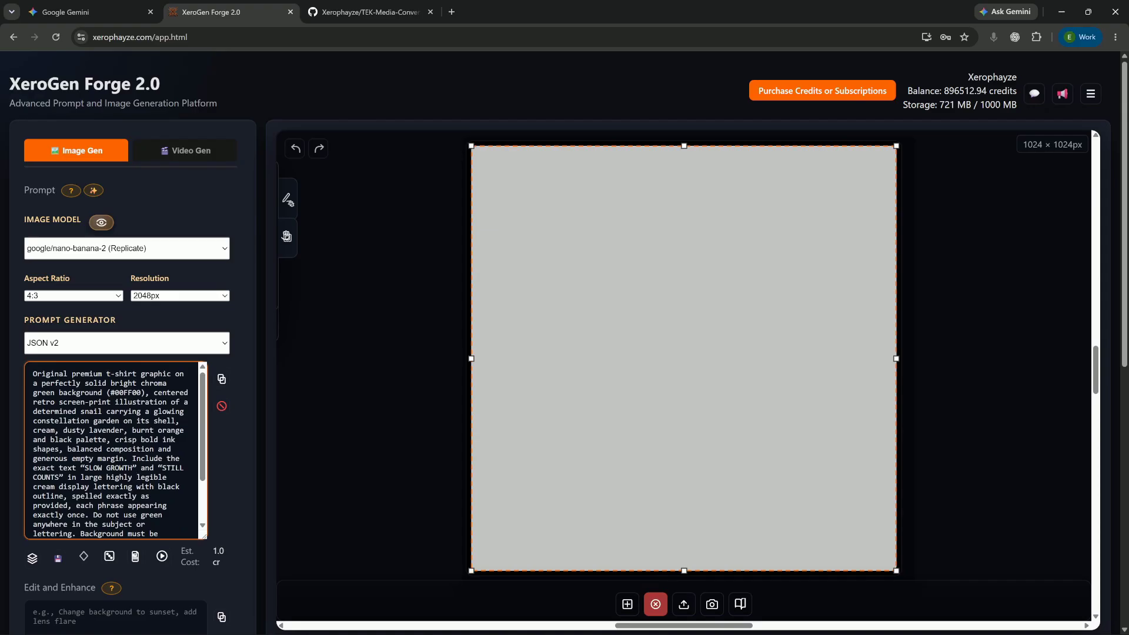
scroll(137, 477, down, 1)
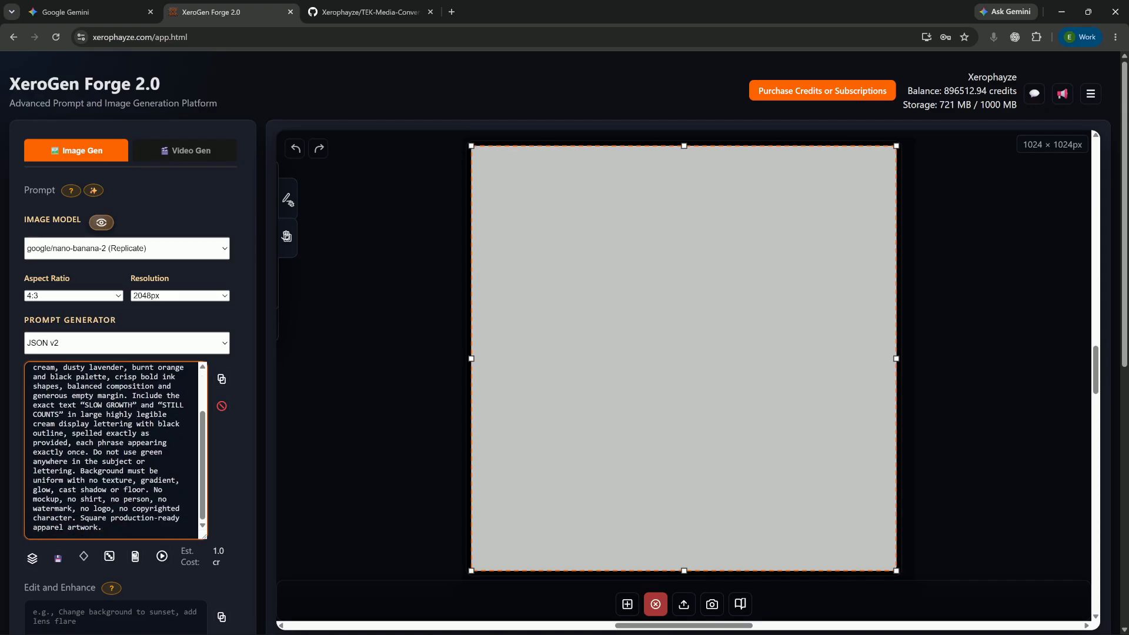
scroll(136, 476, up, 1)
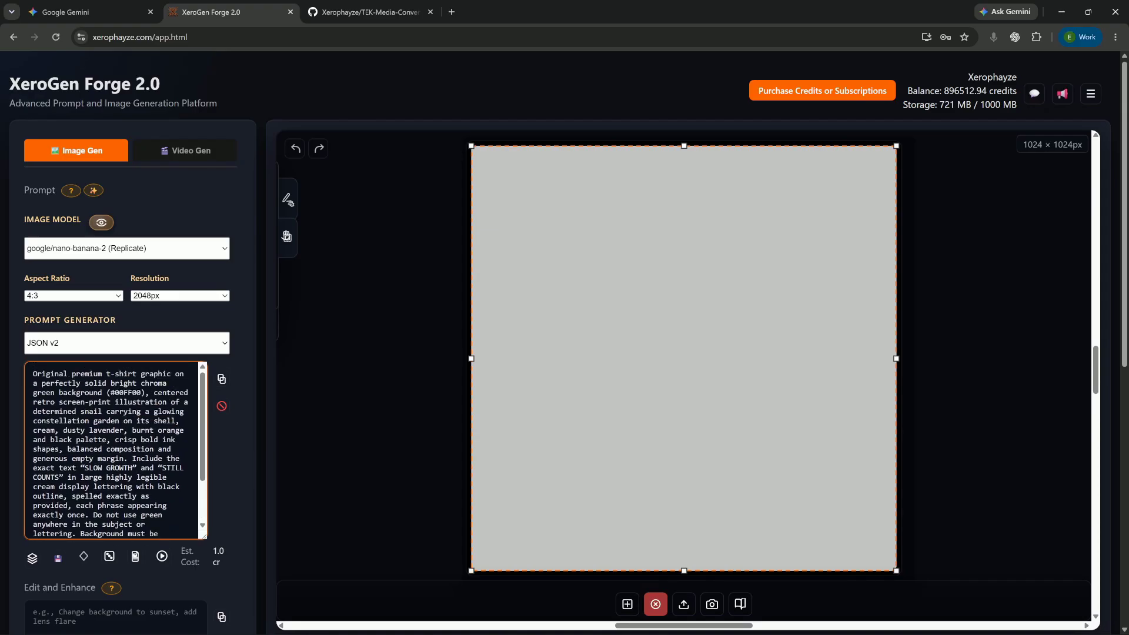
scroll(116, 450, down, 2)
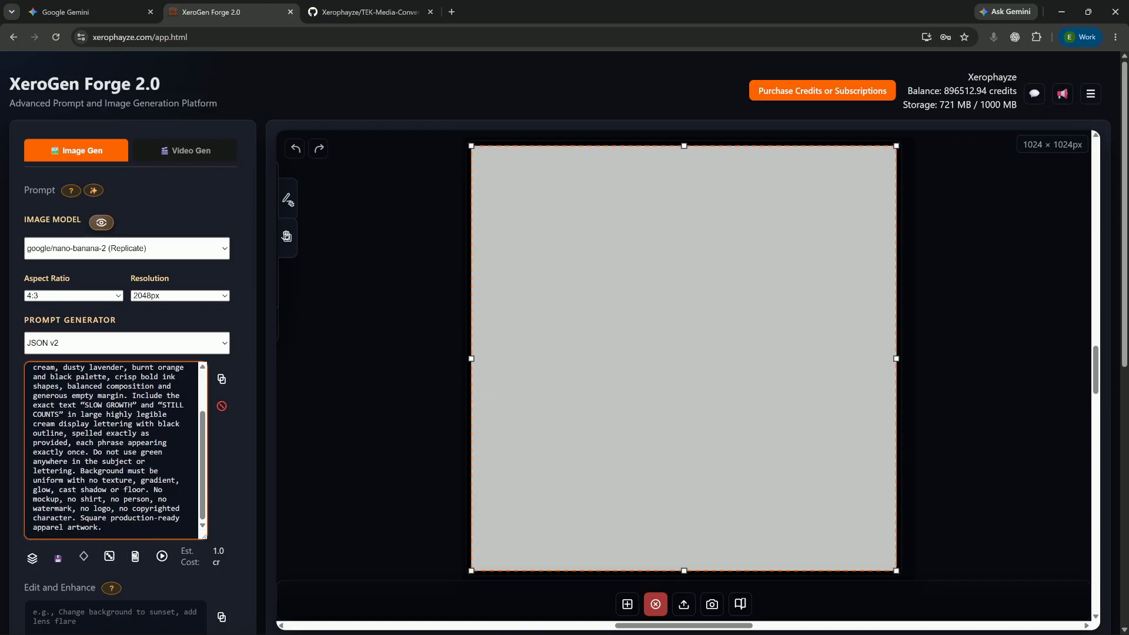
scroll(116, 451, up, 2)
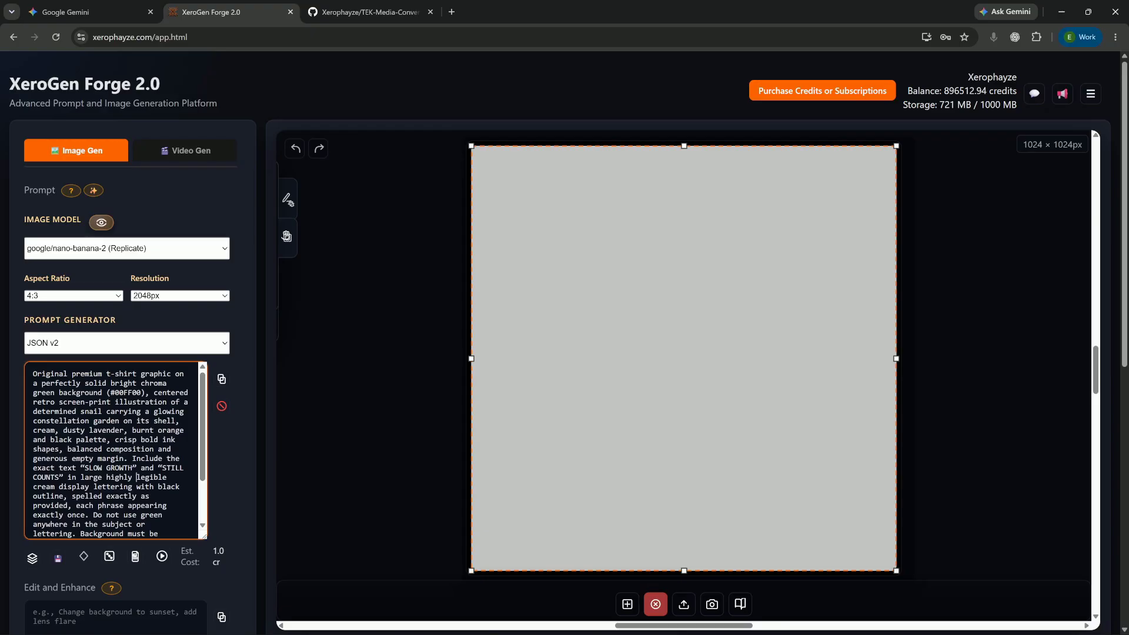
Replace the snail description in the prompt with "misfit skunk holding flowers looking in wonder"
drag(33, 411, 176, 421)
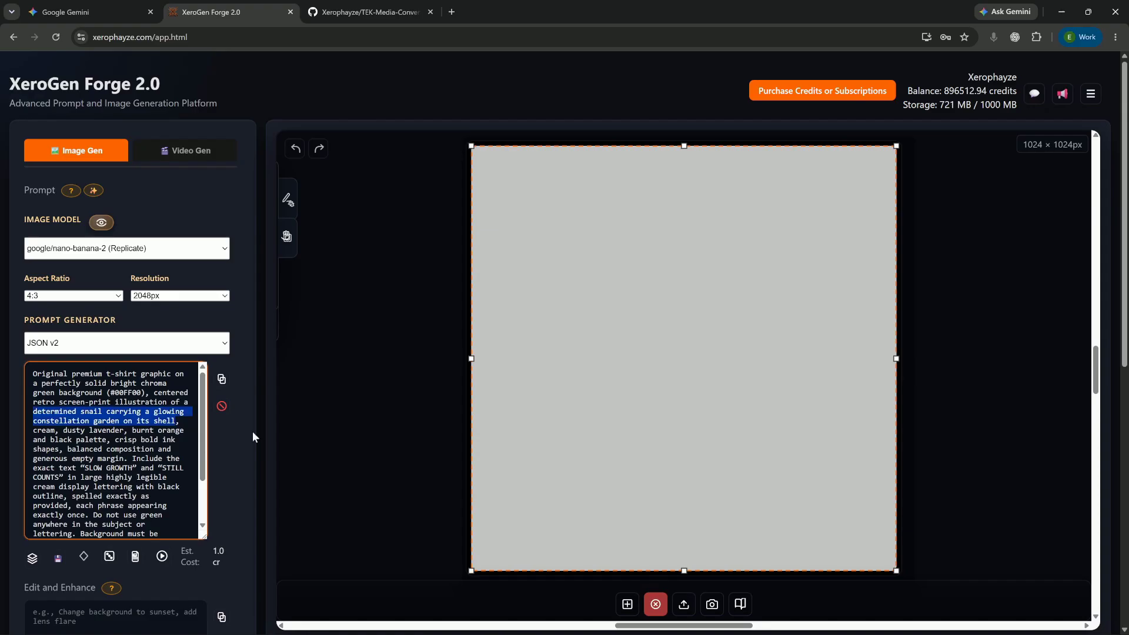
text(misfit )
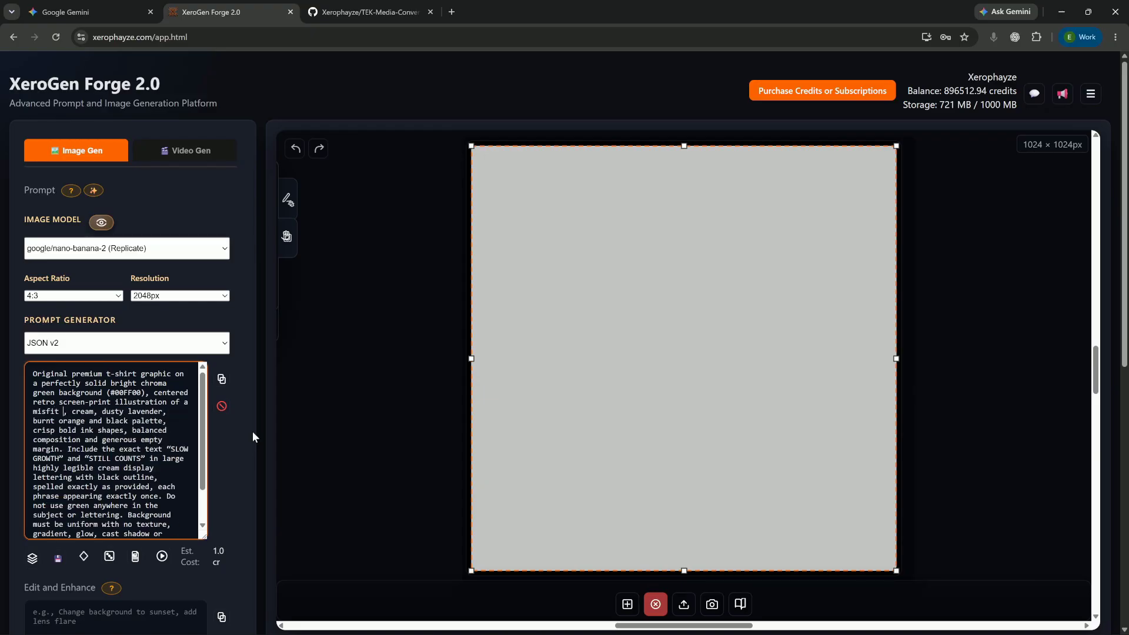
text(skunk )
text(holding flow)
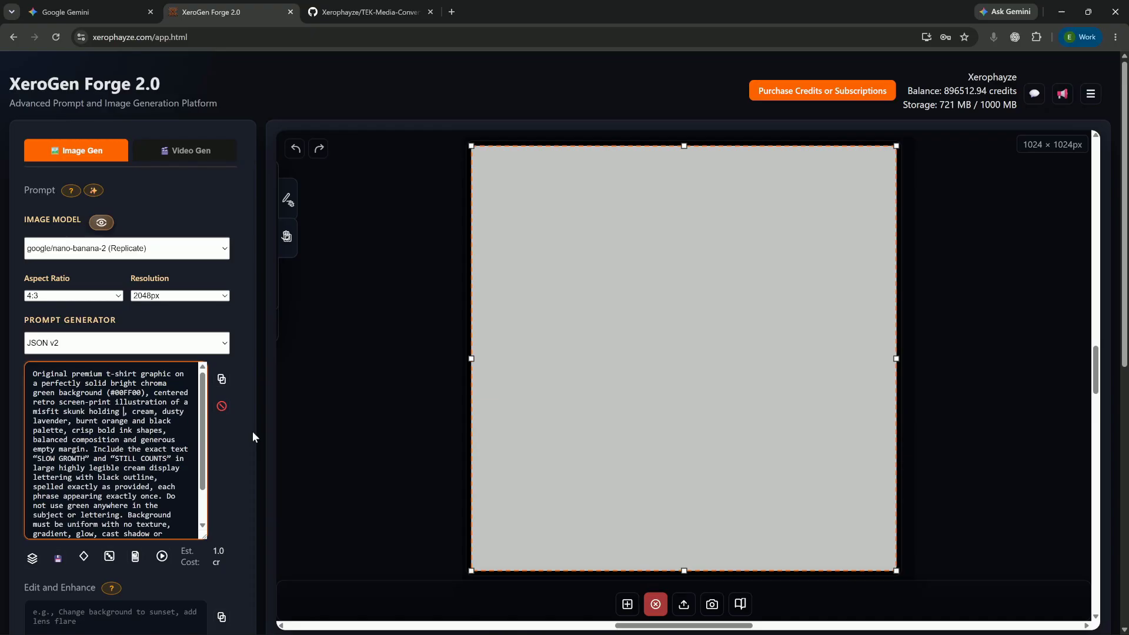
text(ers looking in wonder)
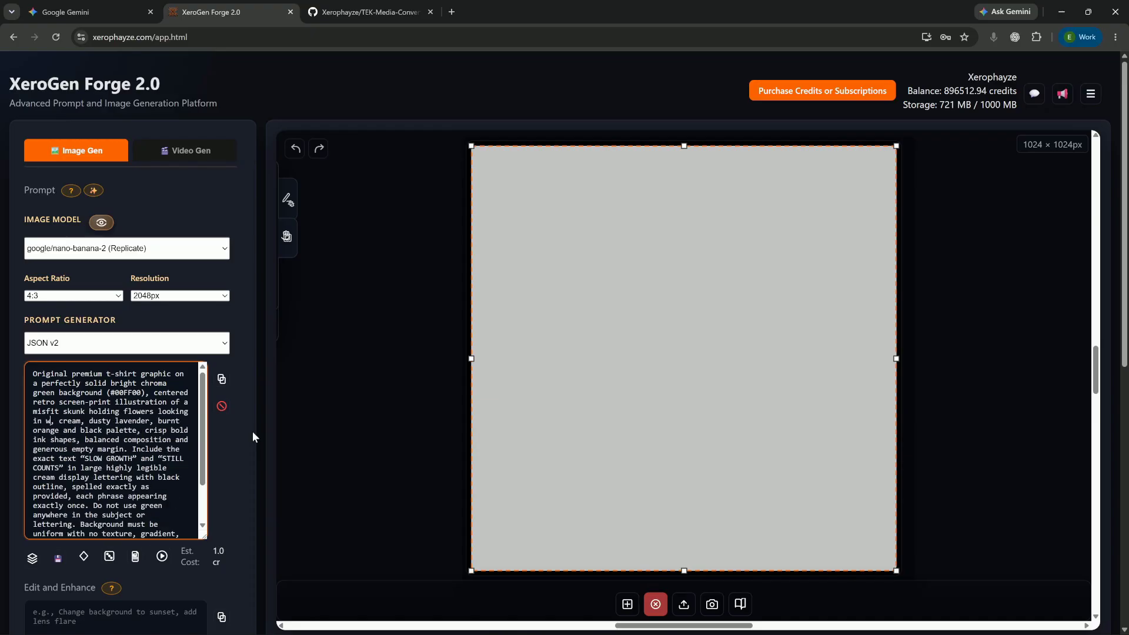
Extend the skunk description in the prompt with "up at the sky" and check the rest of the text
text( up at )
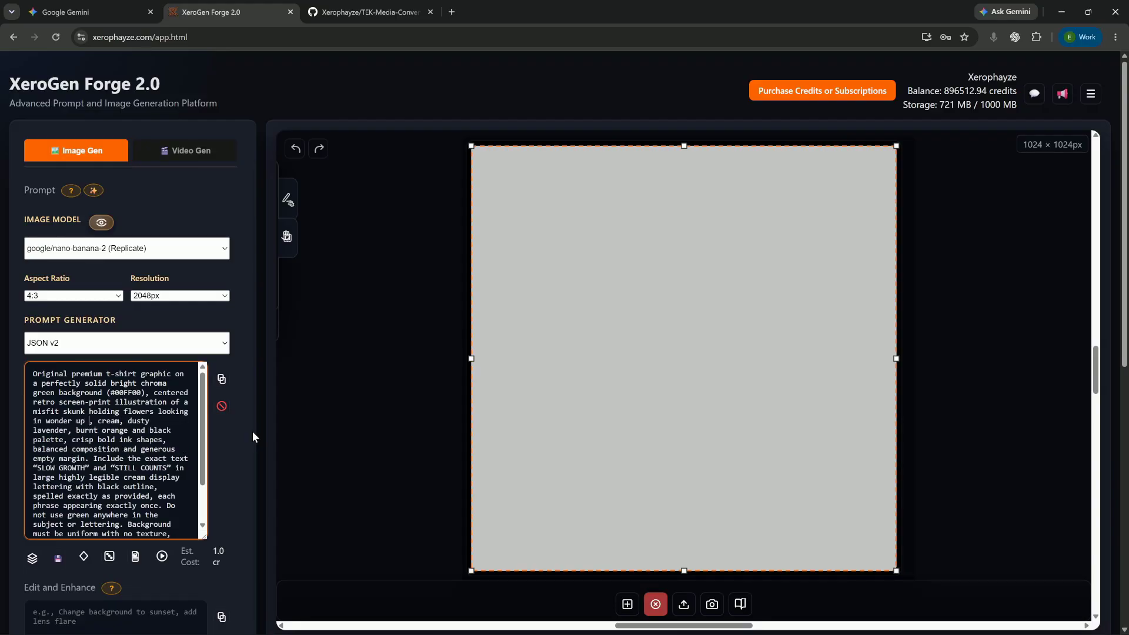
text(the sky)
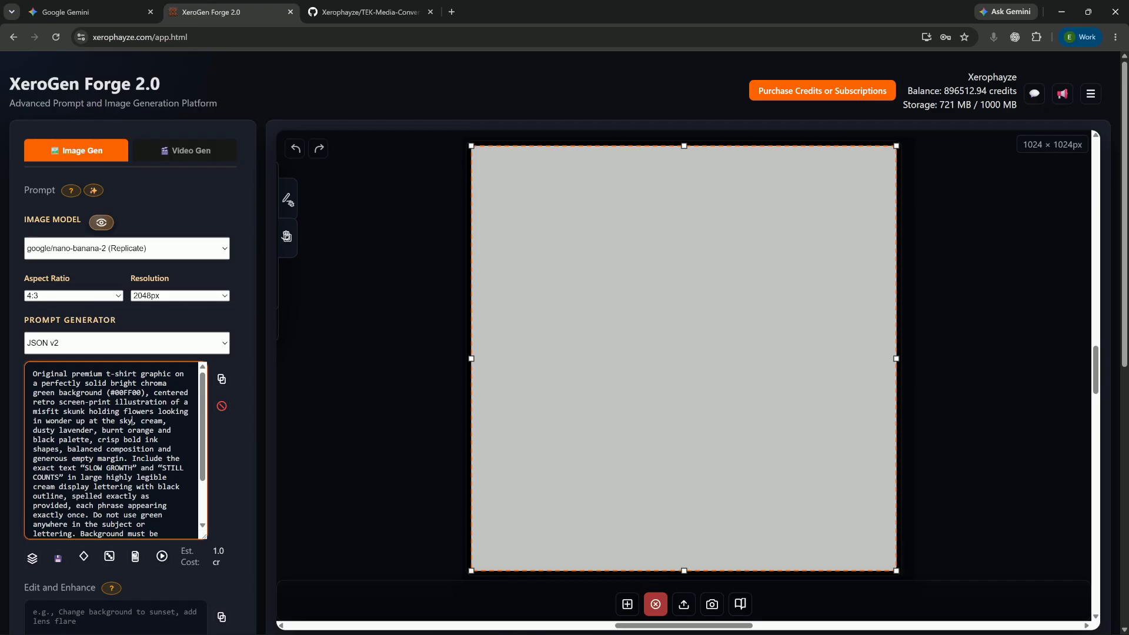
scroll(115, 450, down, 5)
scroll(116, 450, up, 5)
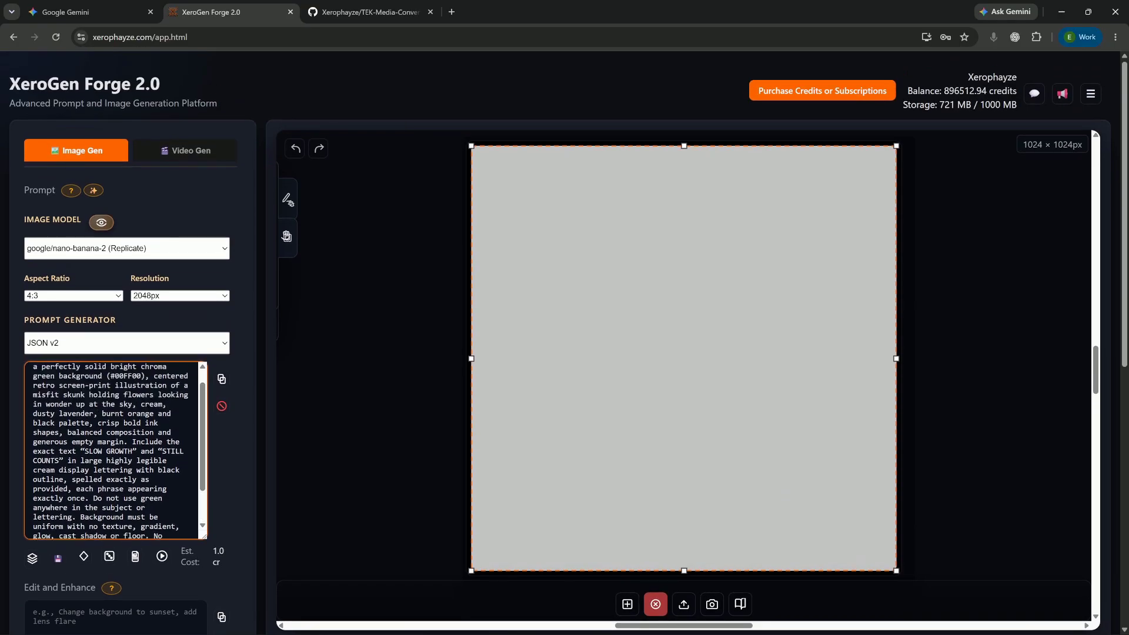
Replace the prompt's two lettering phrases with "MANIFESTING" and "AT MY OWN SPEED"
scroll(115, 449, down, 2)
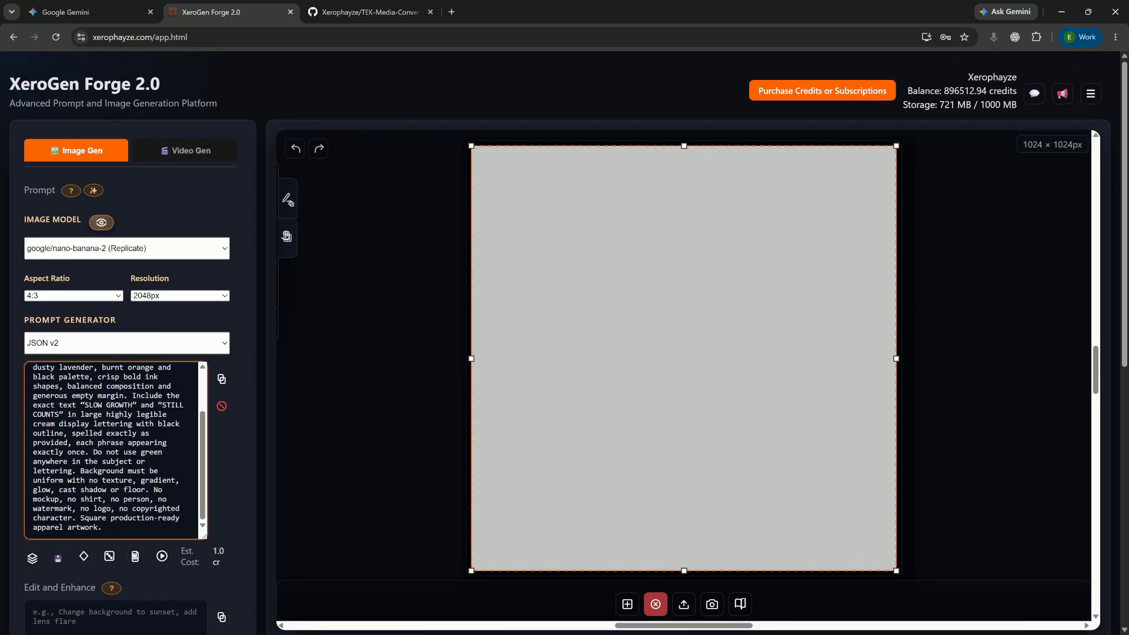
drag(84, 405, 132, 405)
drag(80, 405, 63, 415)
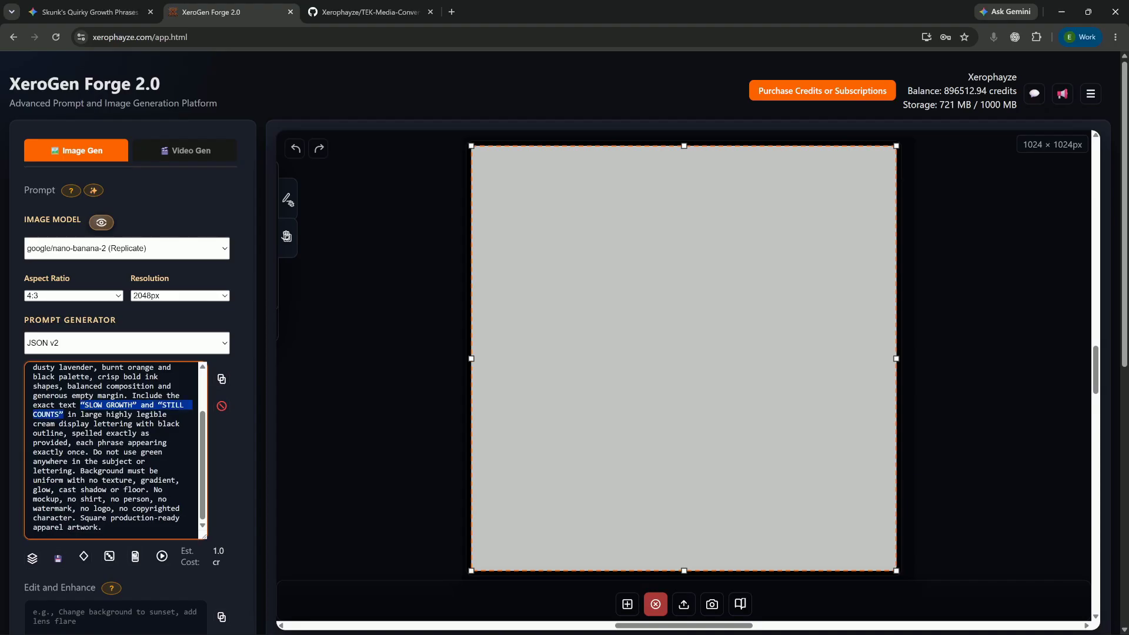
click(87, 406)
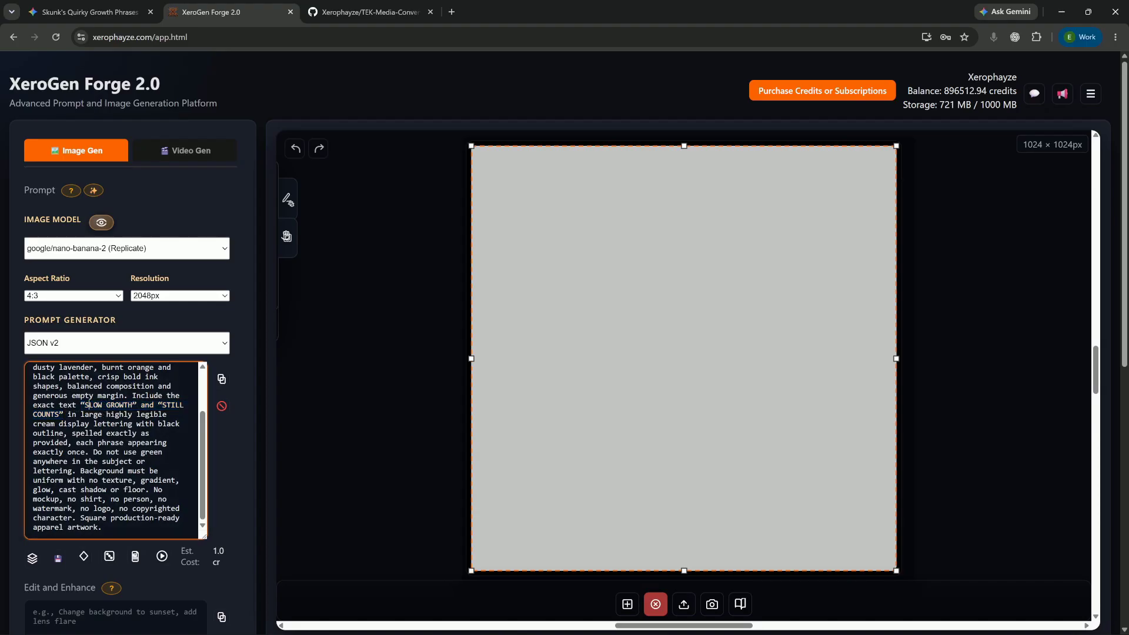
drag(83, 405, 133, 405)
text(MANIFESTING)
text(AT MY)
text( OWN SPEED)
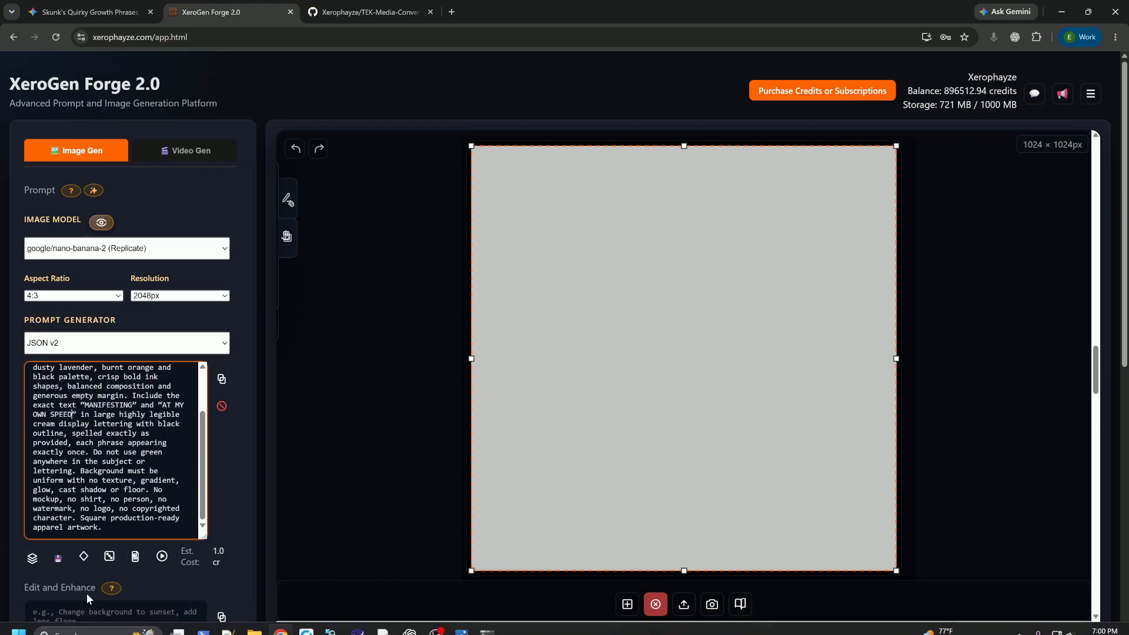
Set the aspect ratio to 1:1 and send the skunk prompt for image generation
scroll(565, 341, down, 2)
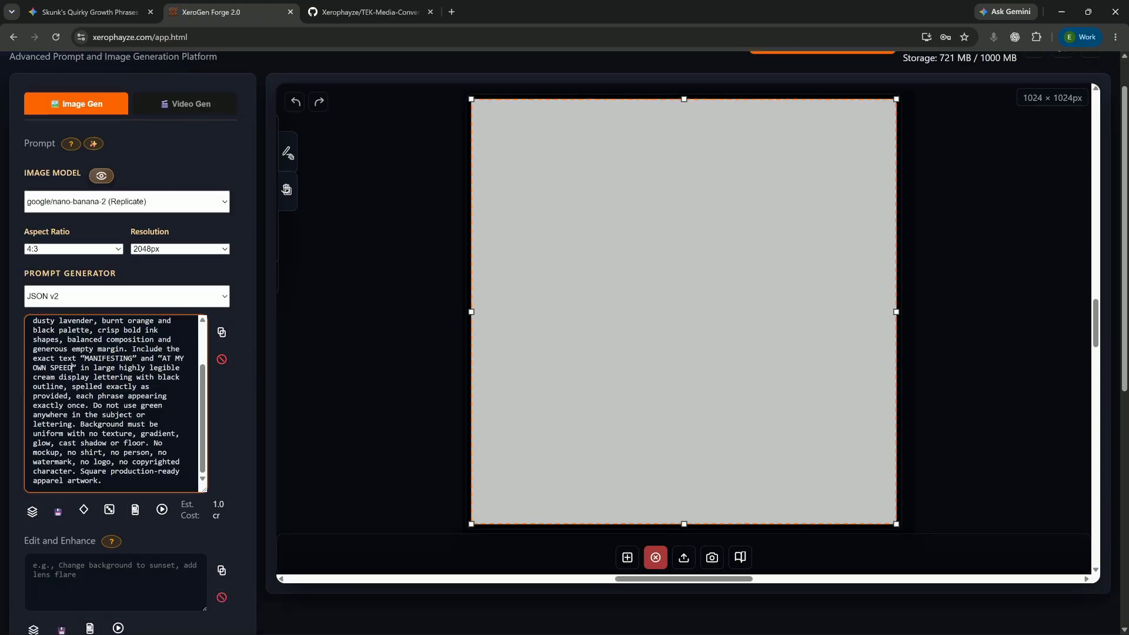
scroll(115, 333, up, 1)
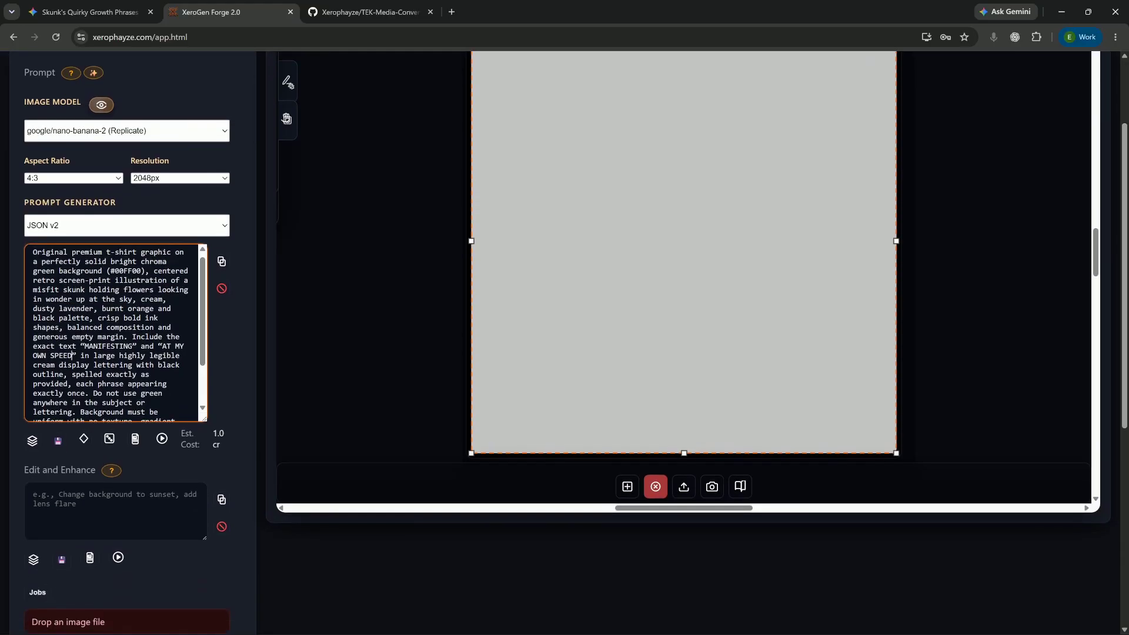
scroll(231, 406, up, 1)
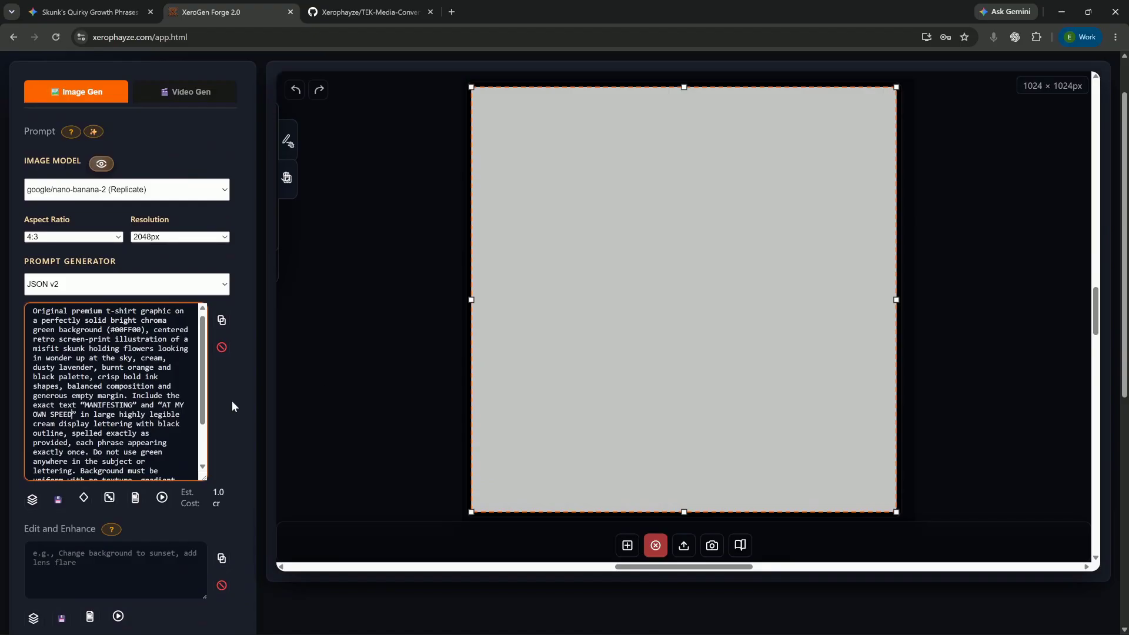
click(74, 237)
click(36, 250)
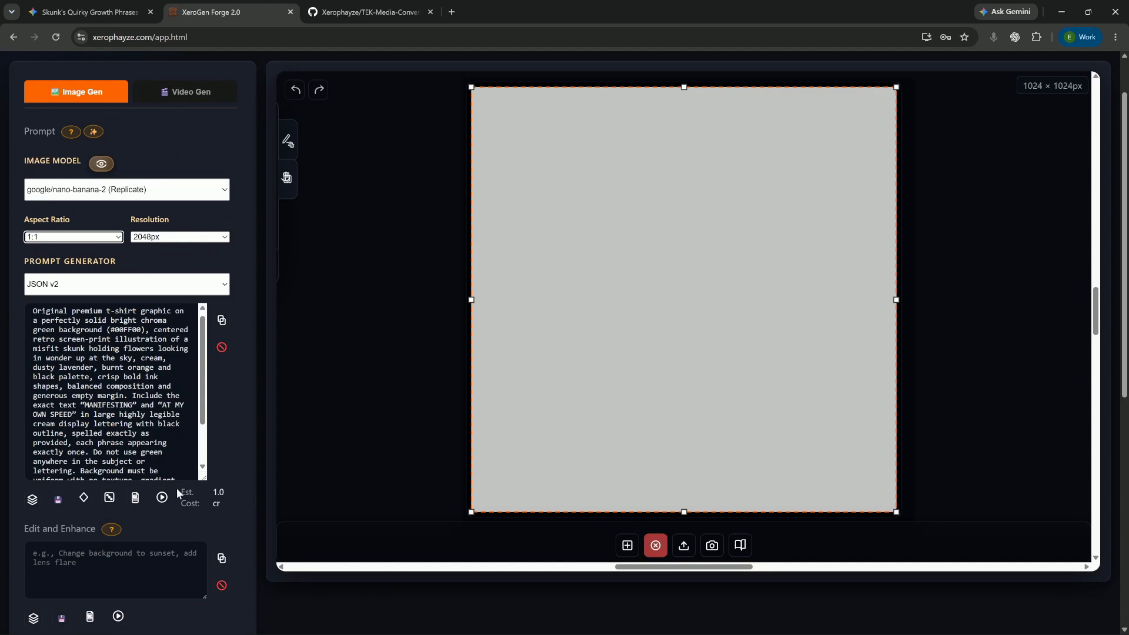
click(161, 498)
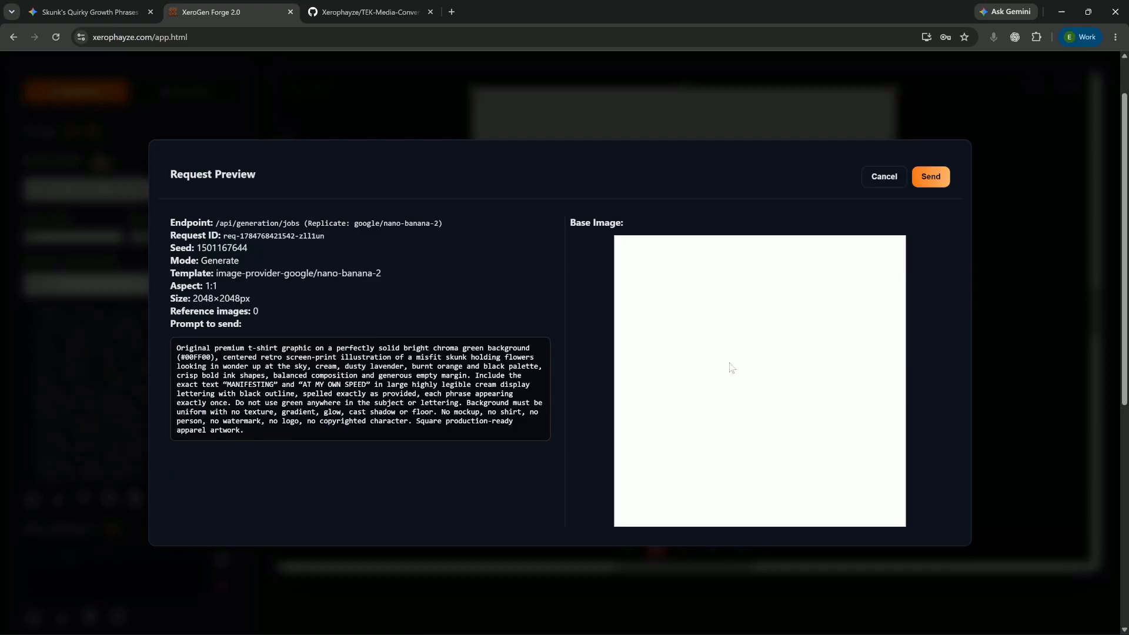
click(934, 178)
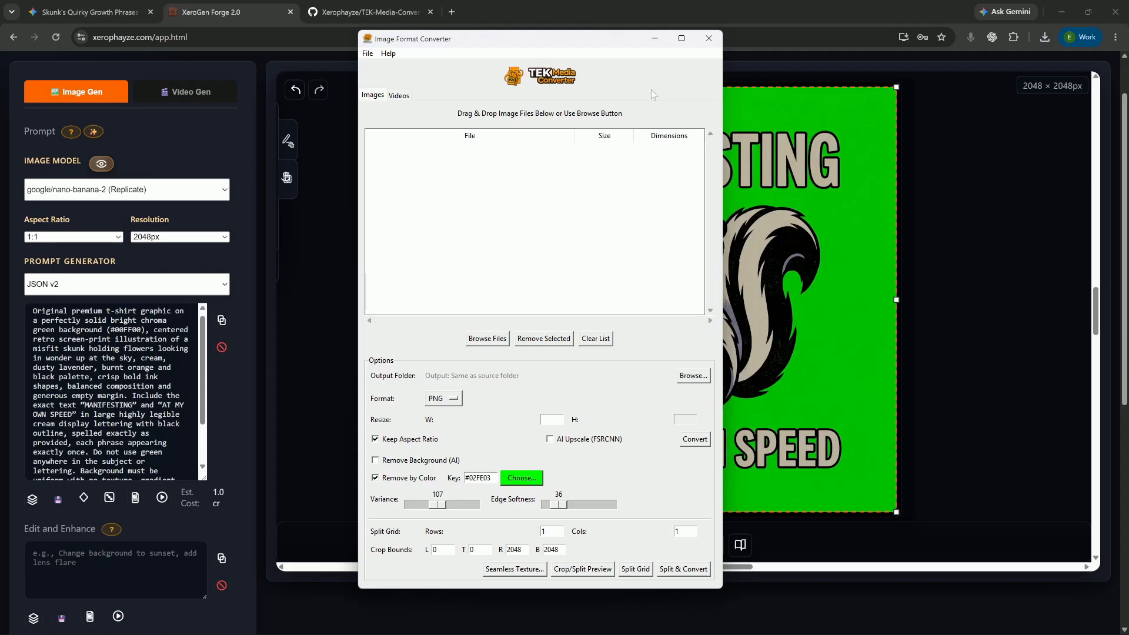
Switch to TEK Media Converter, add the generated skunk image to its file list, and choose PNG as the output format
drag(775, 126, 657, 255)
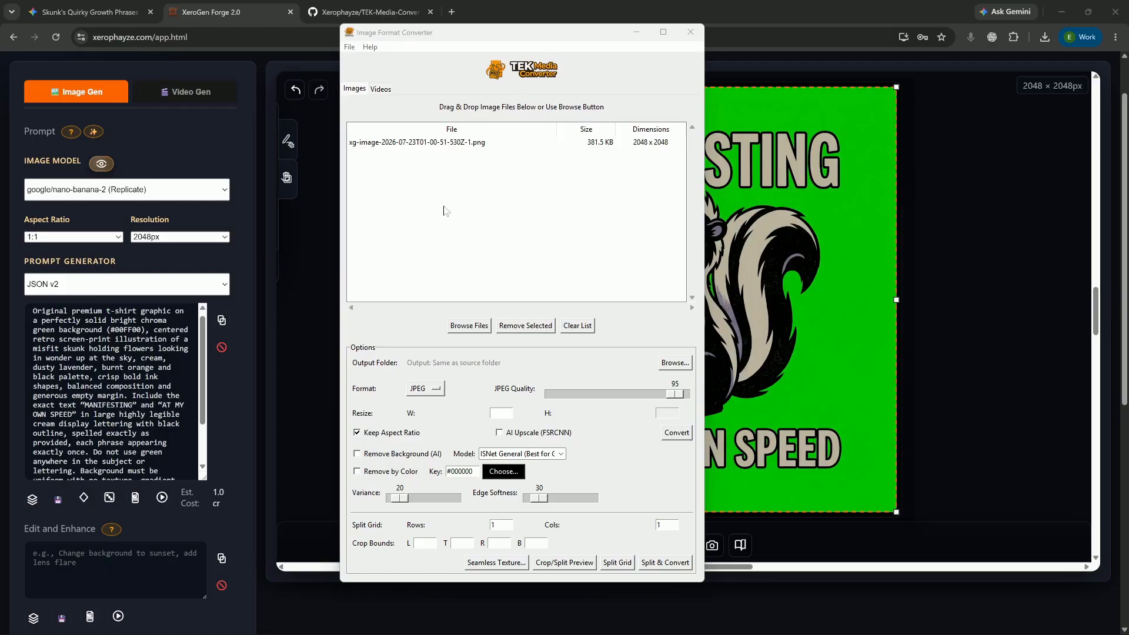
click(388, 143)
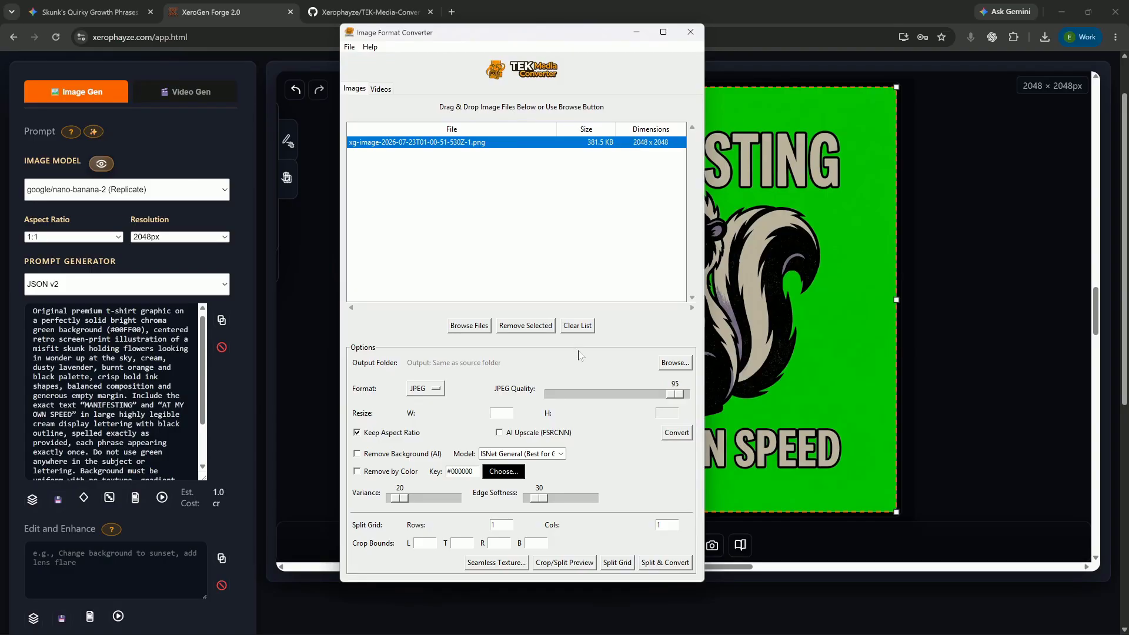
click(428, 388)
click(470, 379)
click(443, 388)
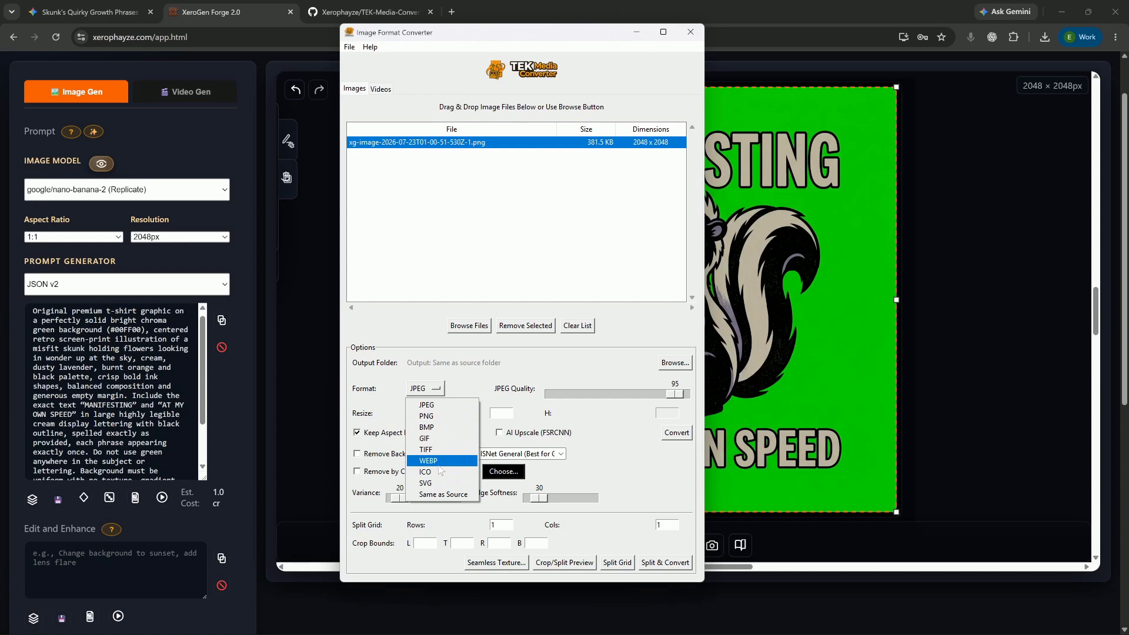
click(434, 417)
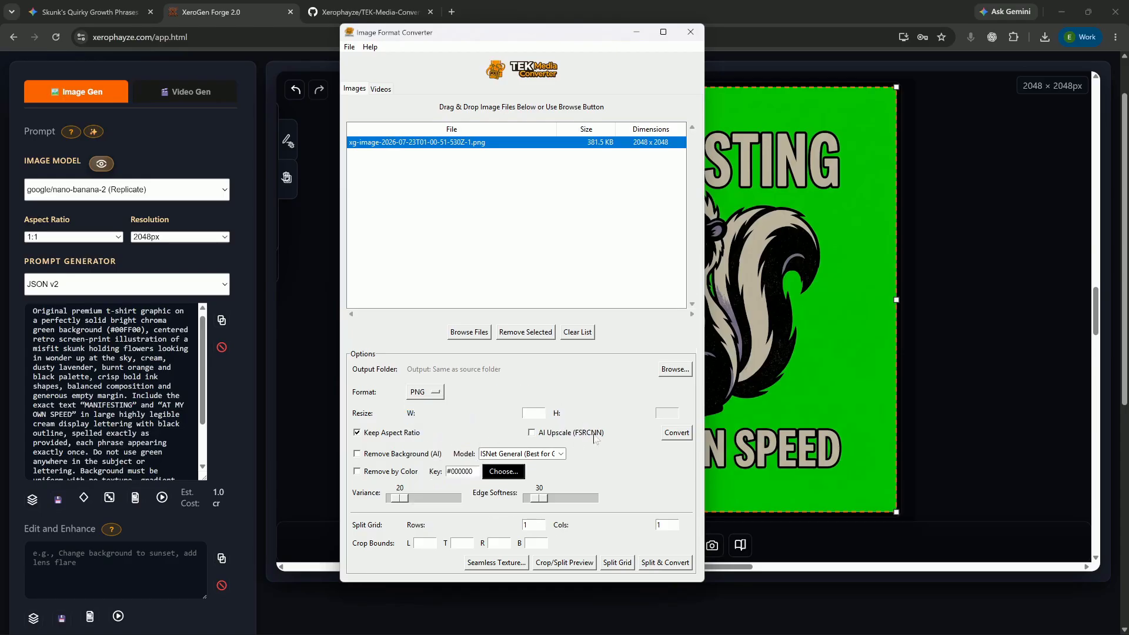
Enable removal by color and set the key color to #00FF00
click(360, 472)
scroll(112, 391, up, 1)
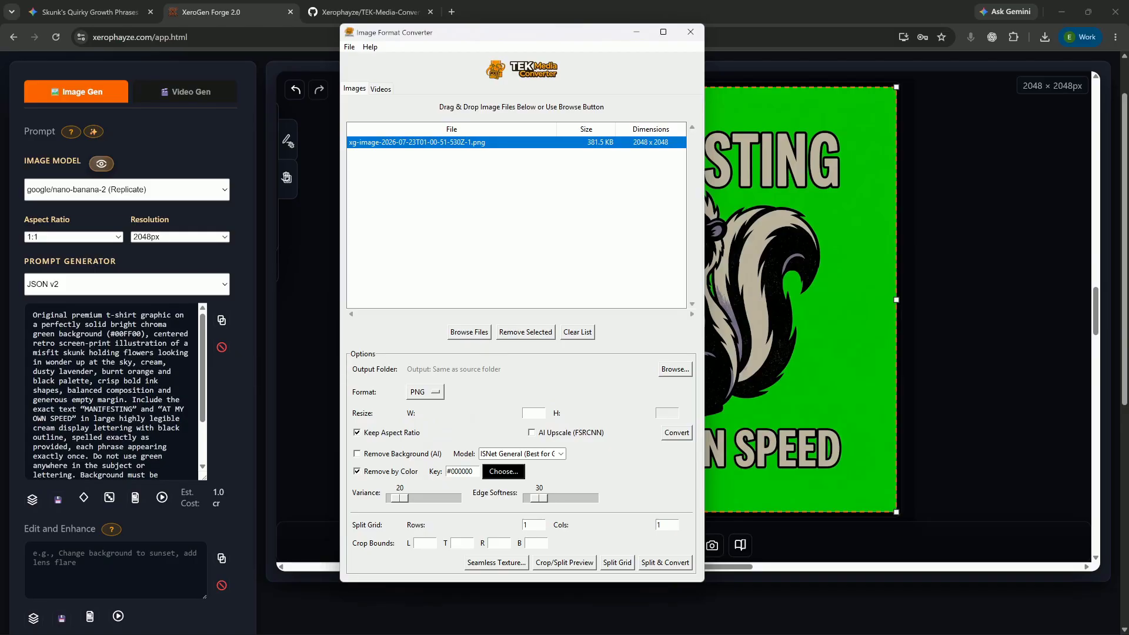
double_click(461, 471)
text(#00FF00)
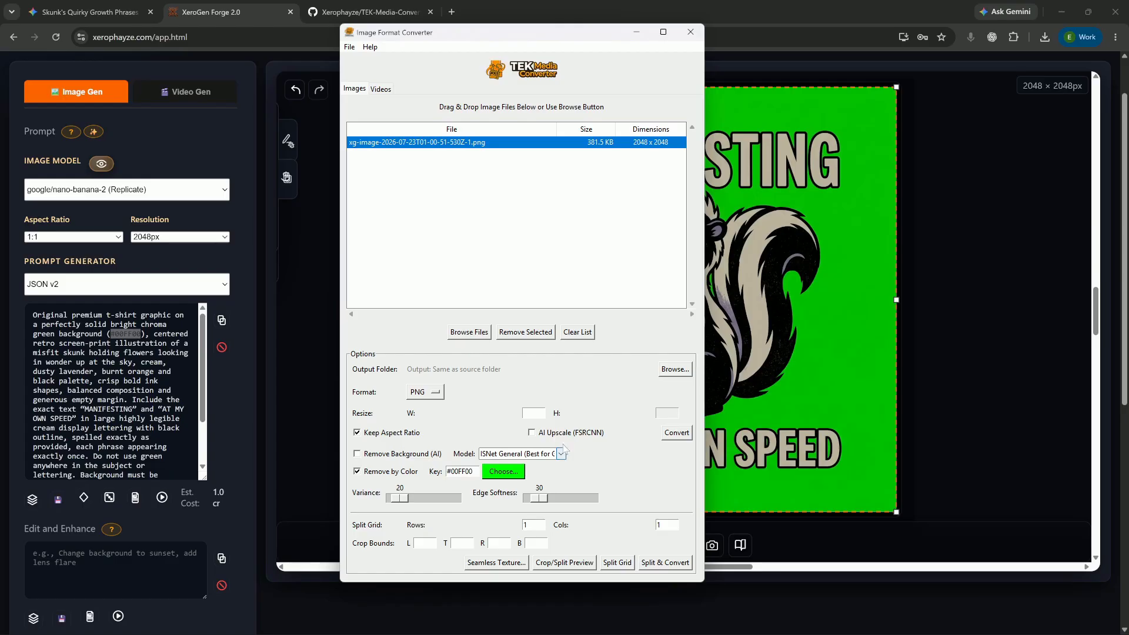
click(515, 473)
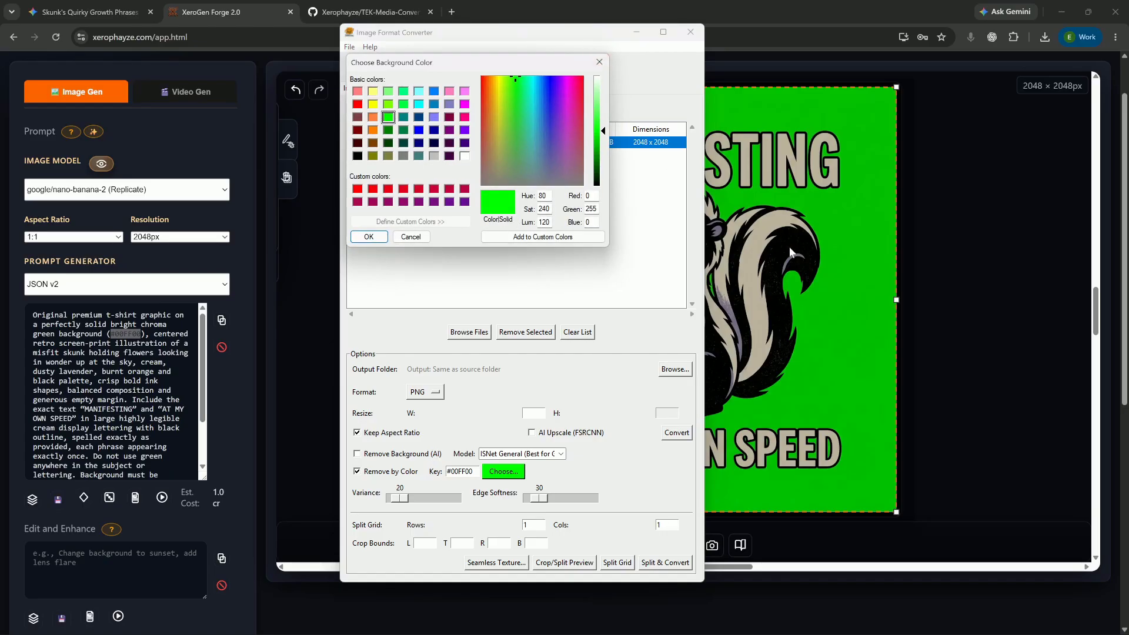
click(599, 63)
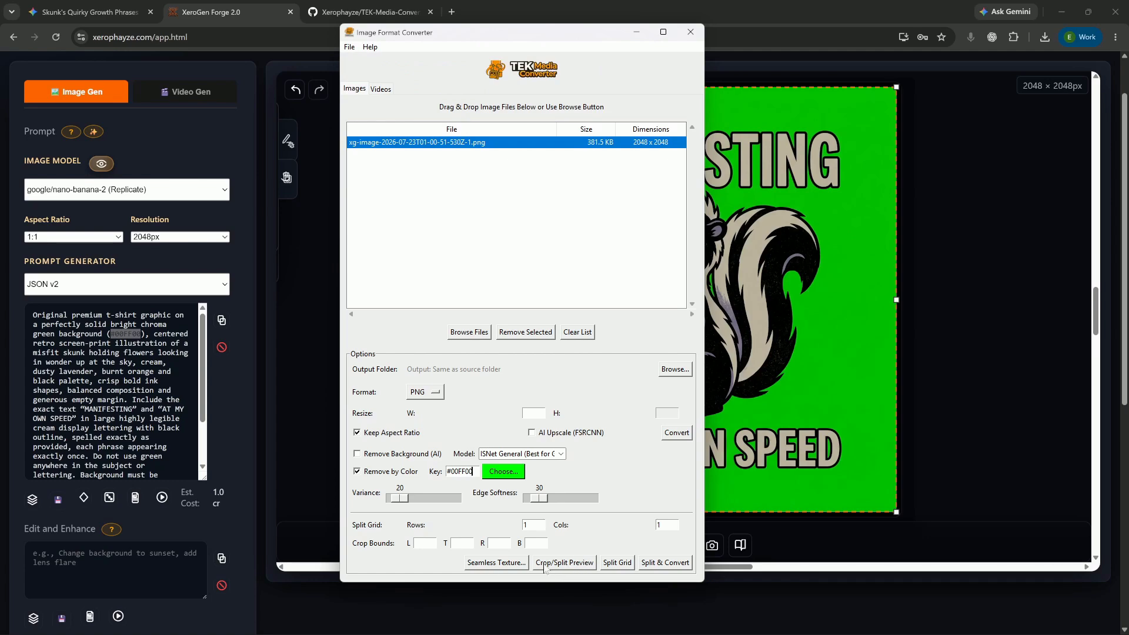
Preview the skunk image and sample its green background as the key color, #05FB02
click(578, 563)
drag(315, 131, 697, 78)
click(614, 491)
click(623, 304)
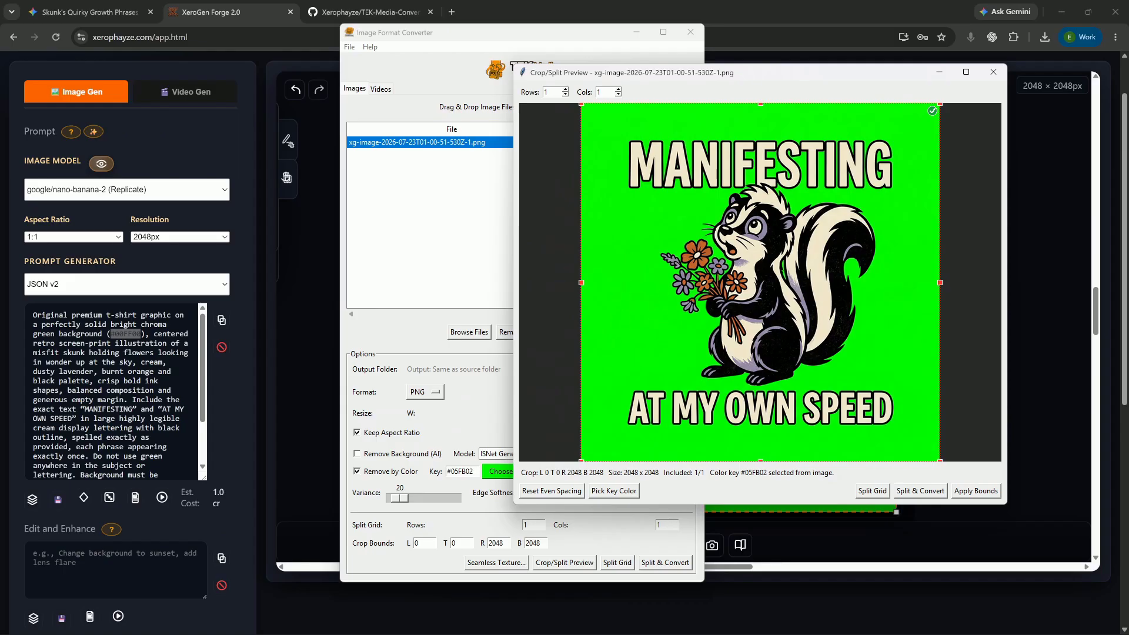
click(993, 72)
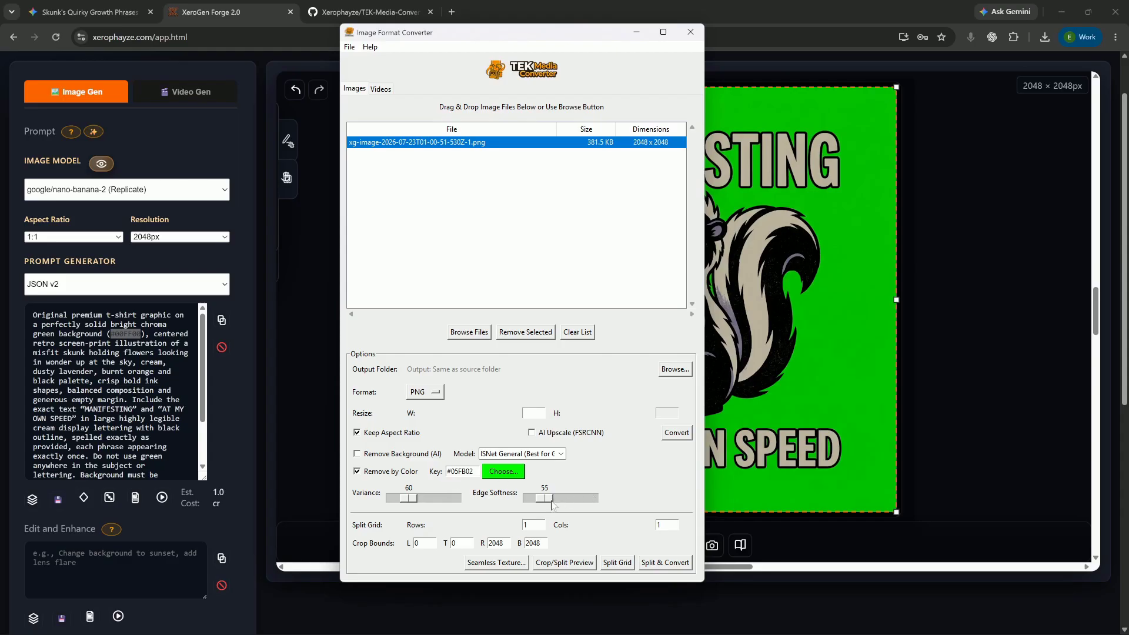
Convert the skunk image with the color-removal settings, replacing the original file
click(677, 433)
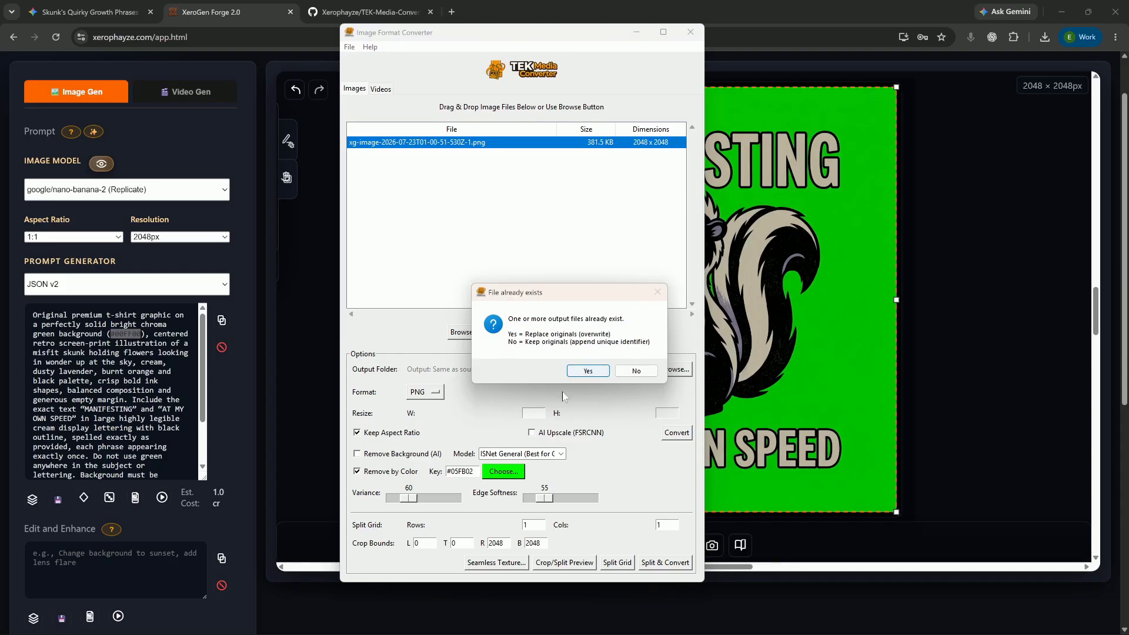
click(580, 374)
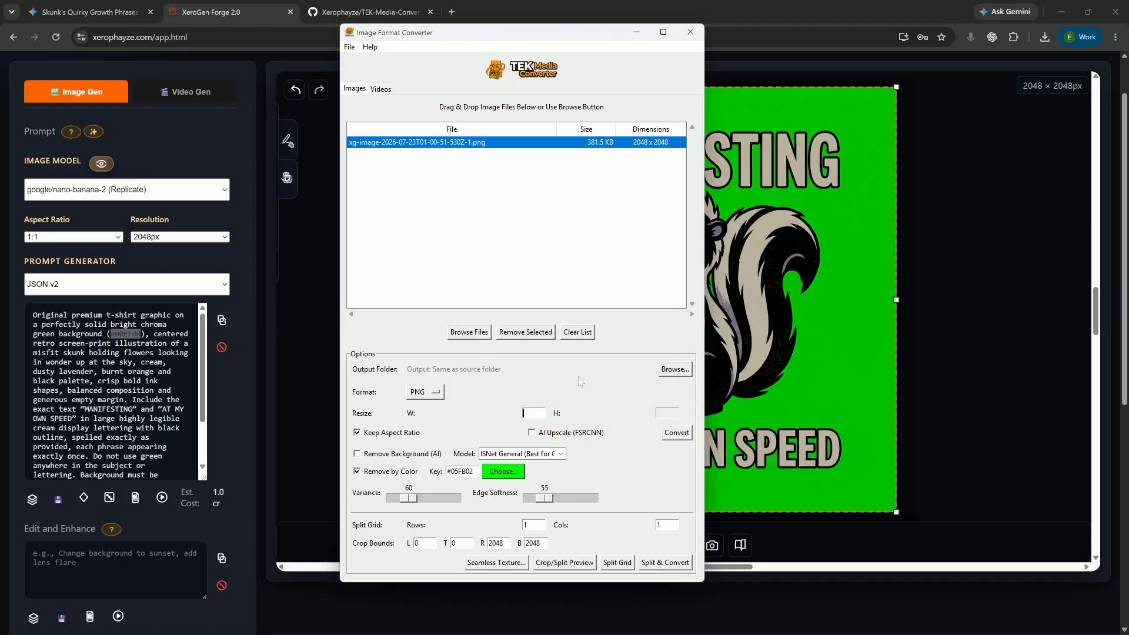
click(625, 366)
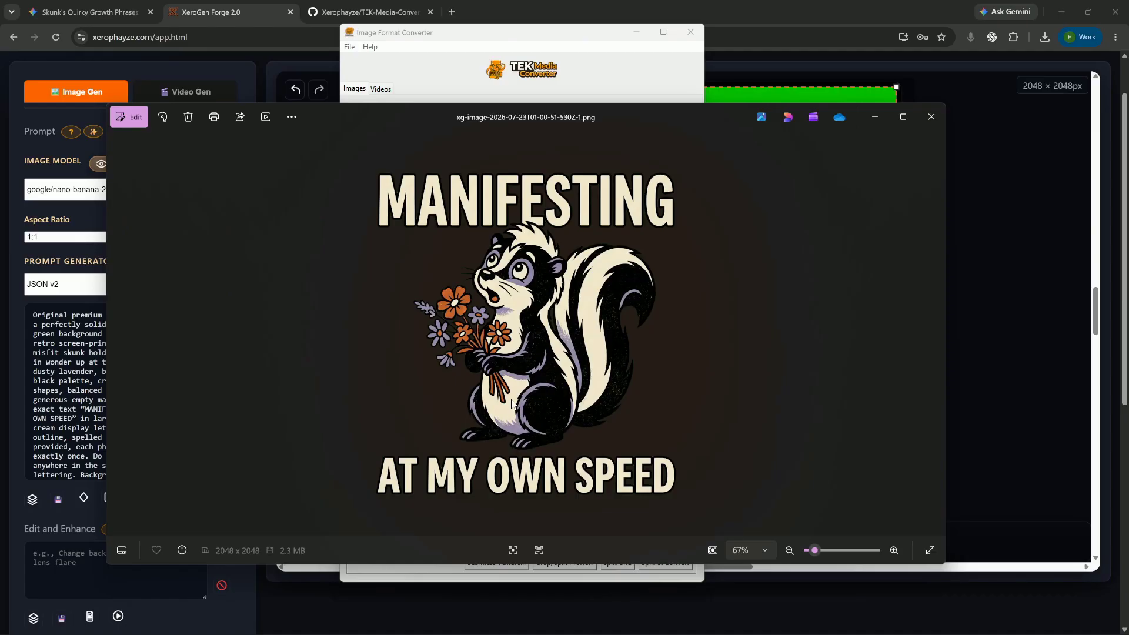
Examine the converted skunk image's edges, flowers, fur and lettering up close for leftover green, and close the image viewer
scroll(545, 419, up, 5)
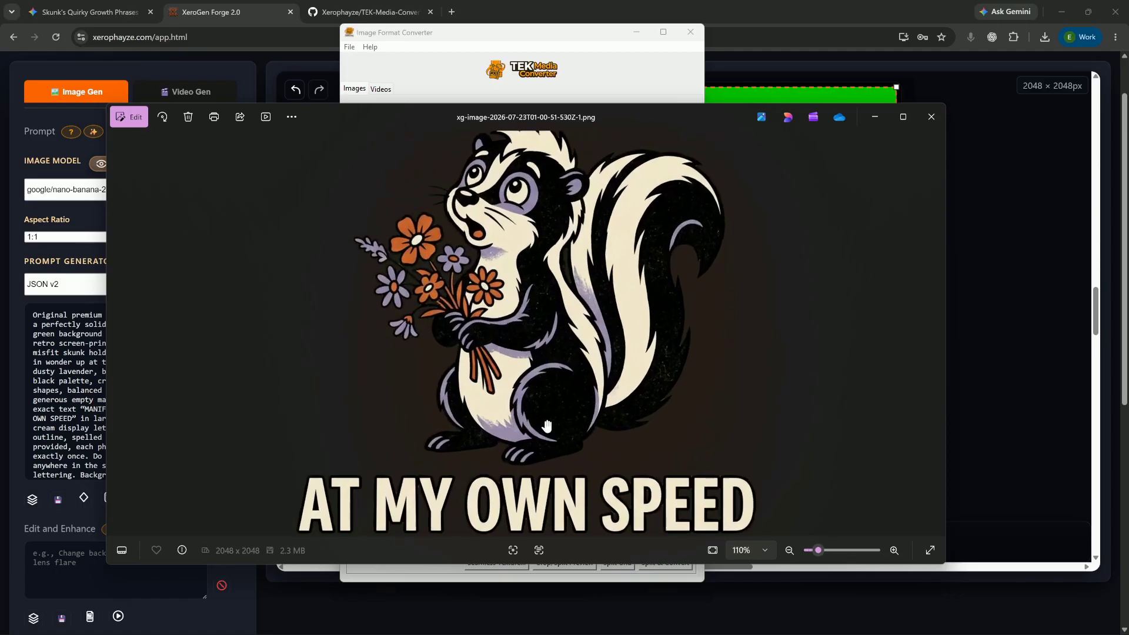
drag(557, 328, 551, 459)
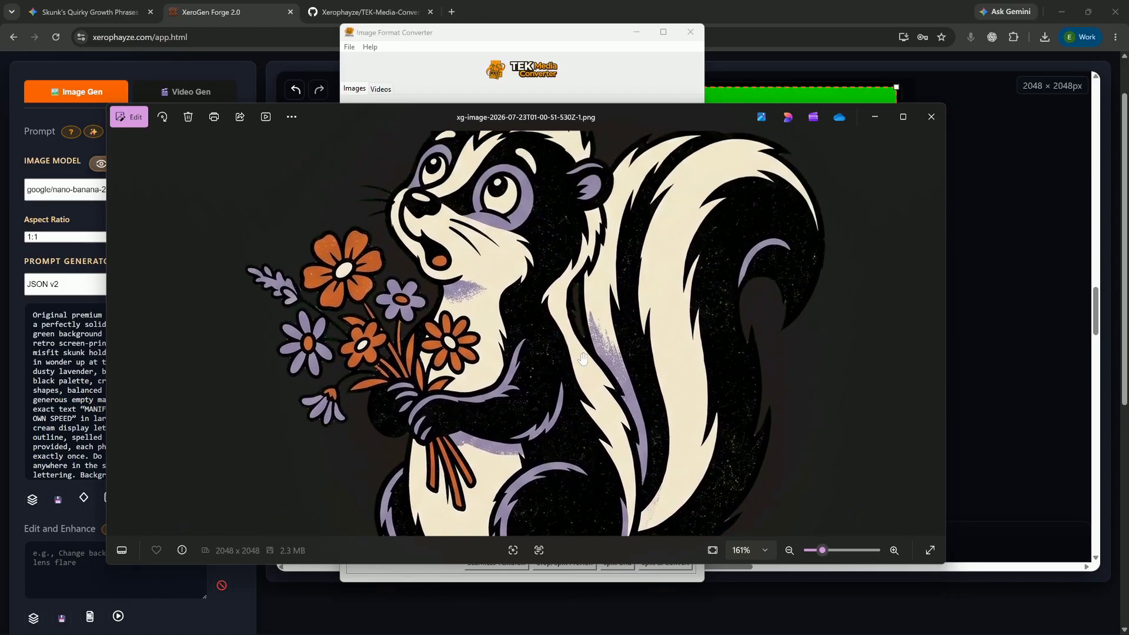
scroll(603, 304, up, 3)
scroll(603, 304, down, 2)
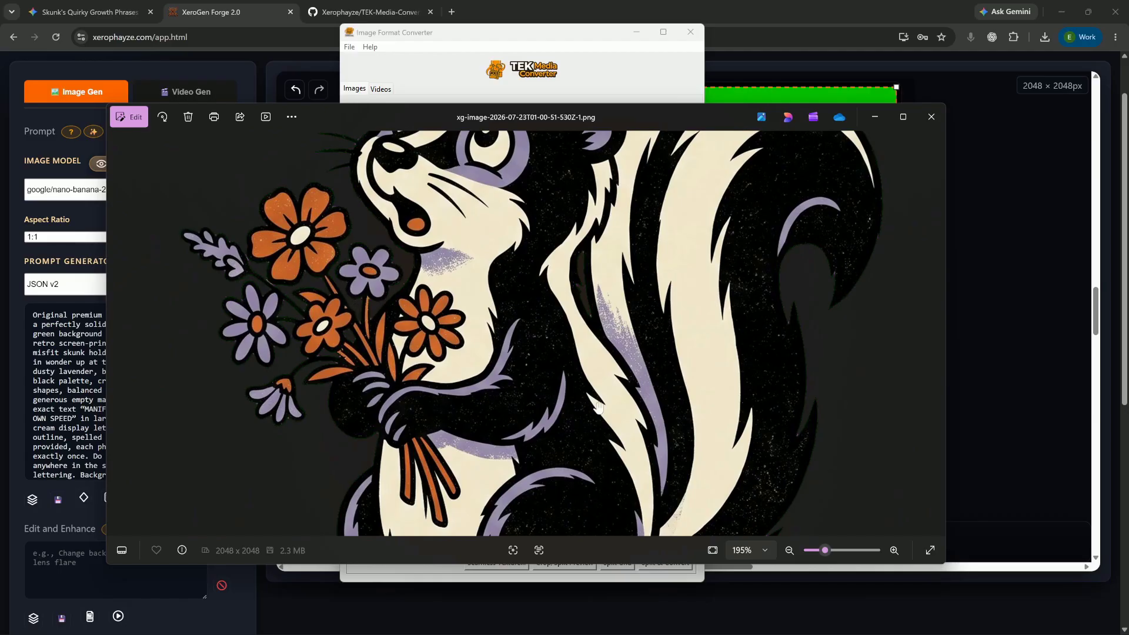
scroll(624, 353, up, 1)
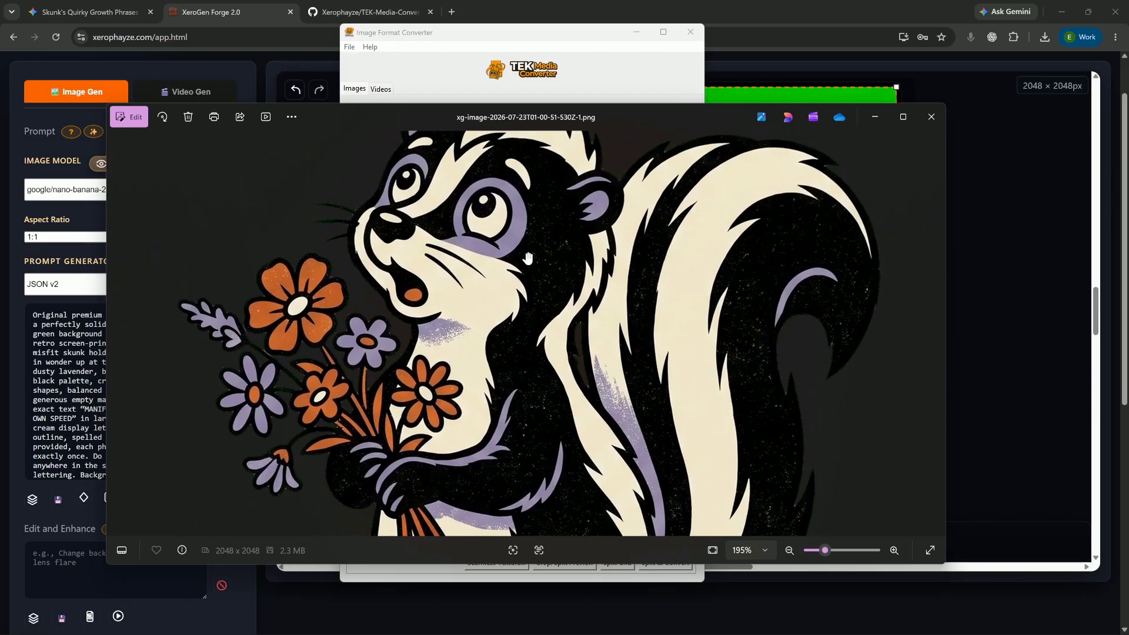
scroll(654, 358, down, 3)
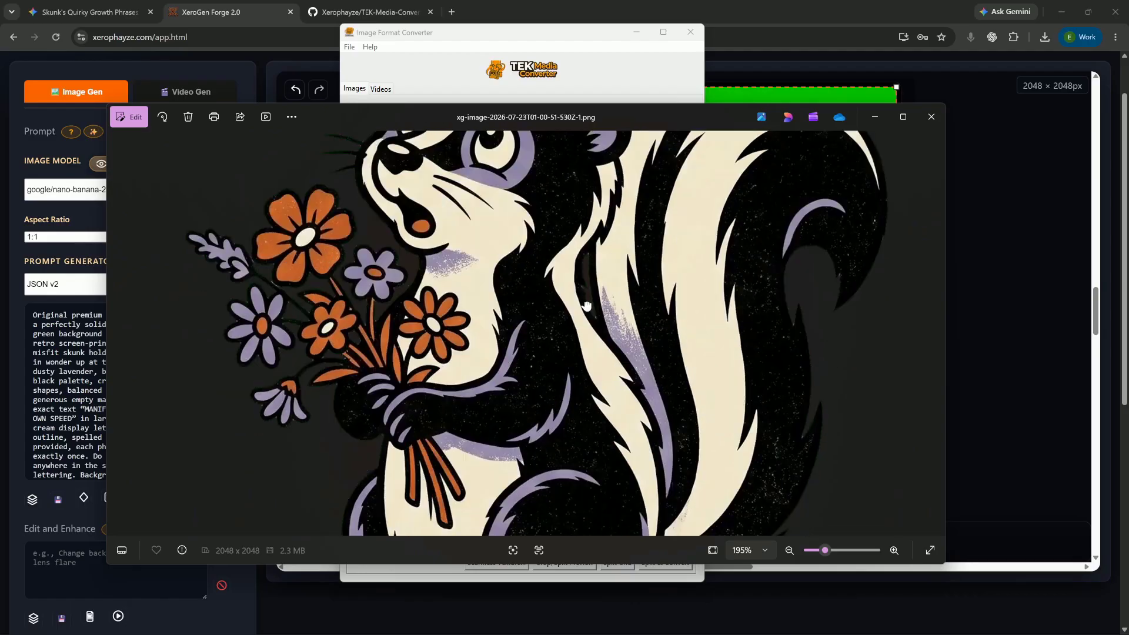
scroll(599, 324, down, 3)
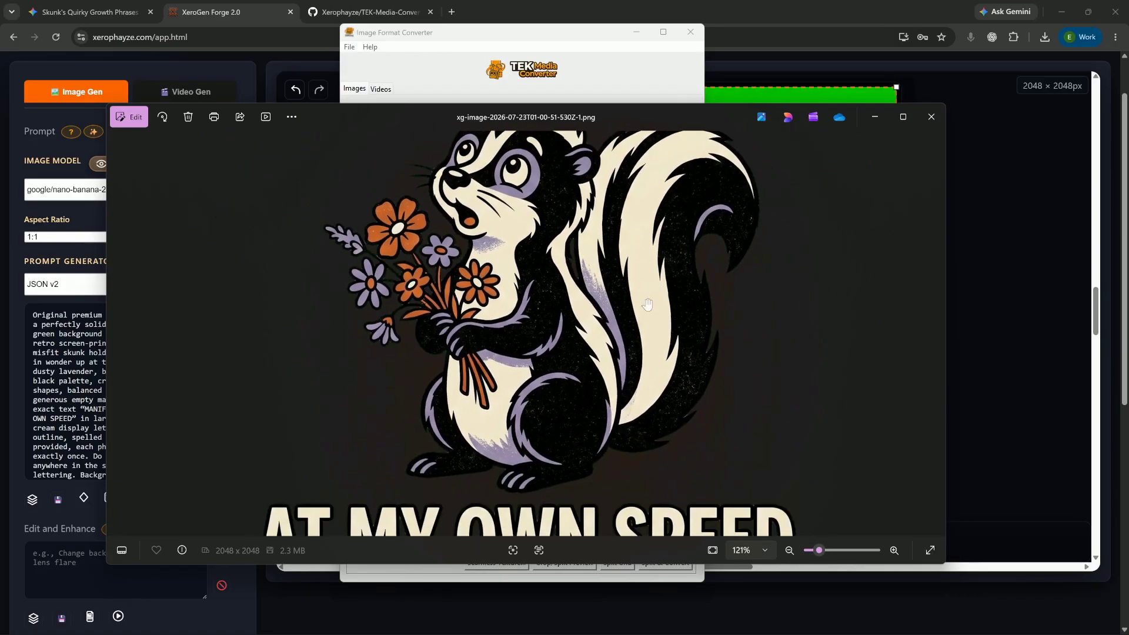
scroll(677, 310, up, 2)
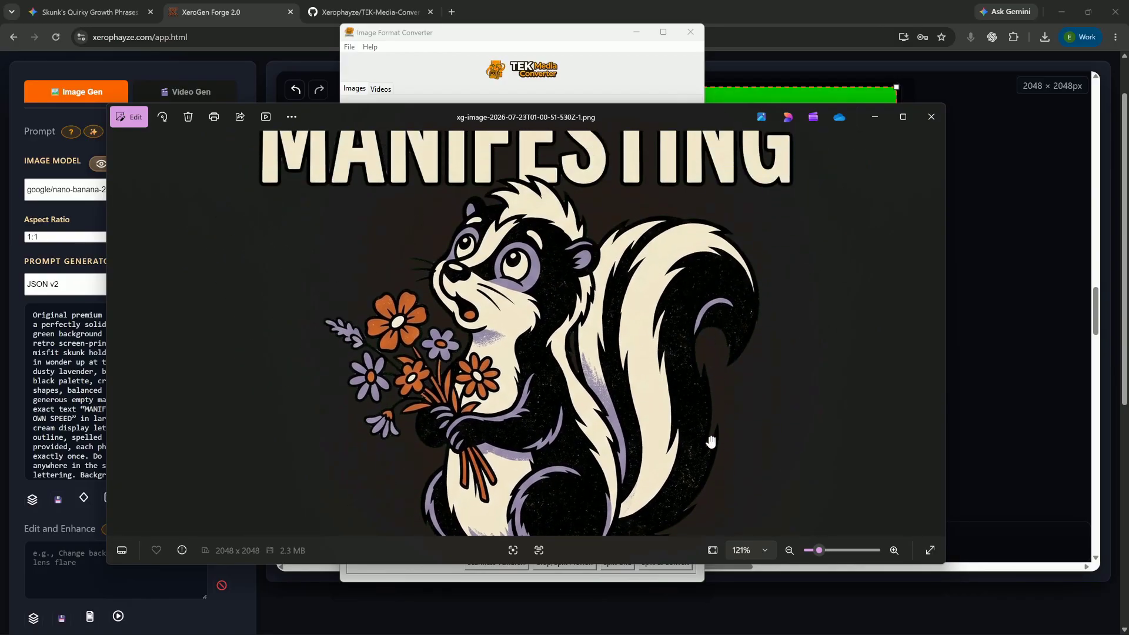
scroll(543, 303, up, 1)
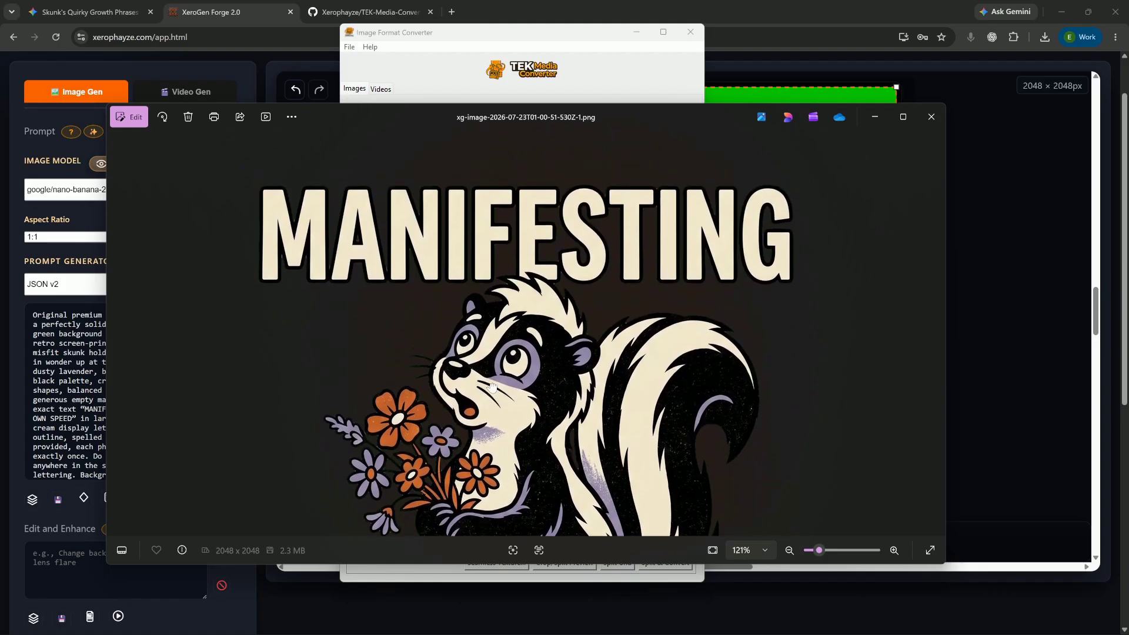
scroll(544, 302, down, 2)
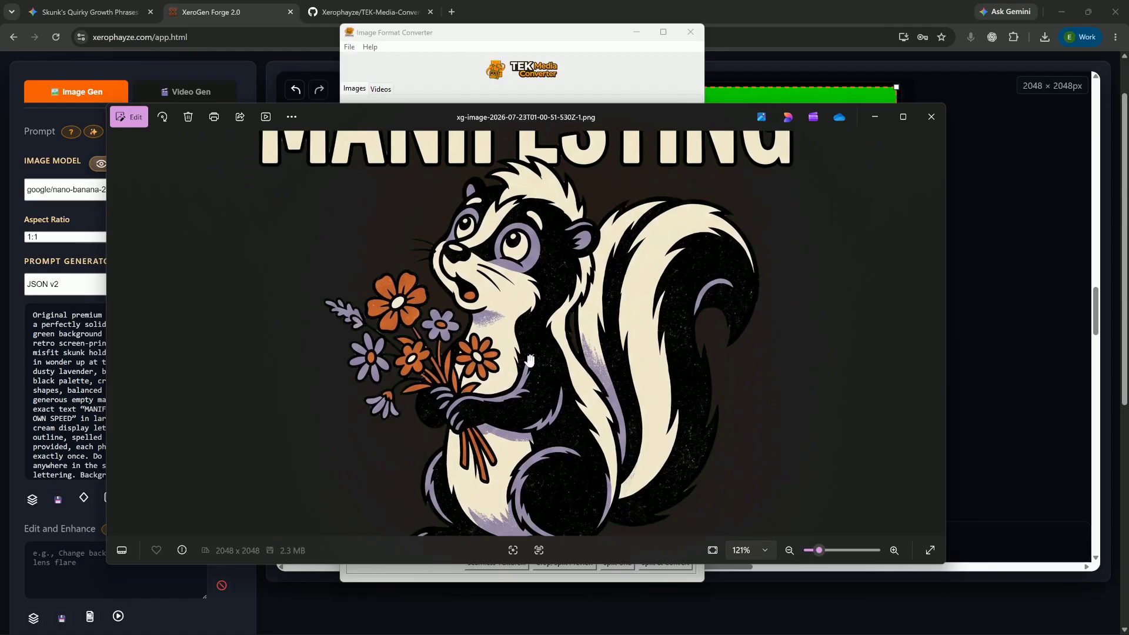
scroll(530, 360, down, 3)
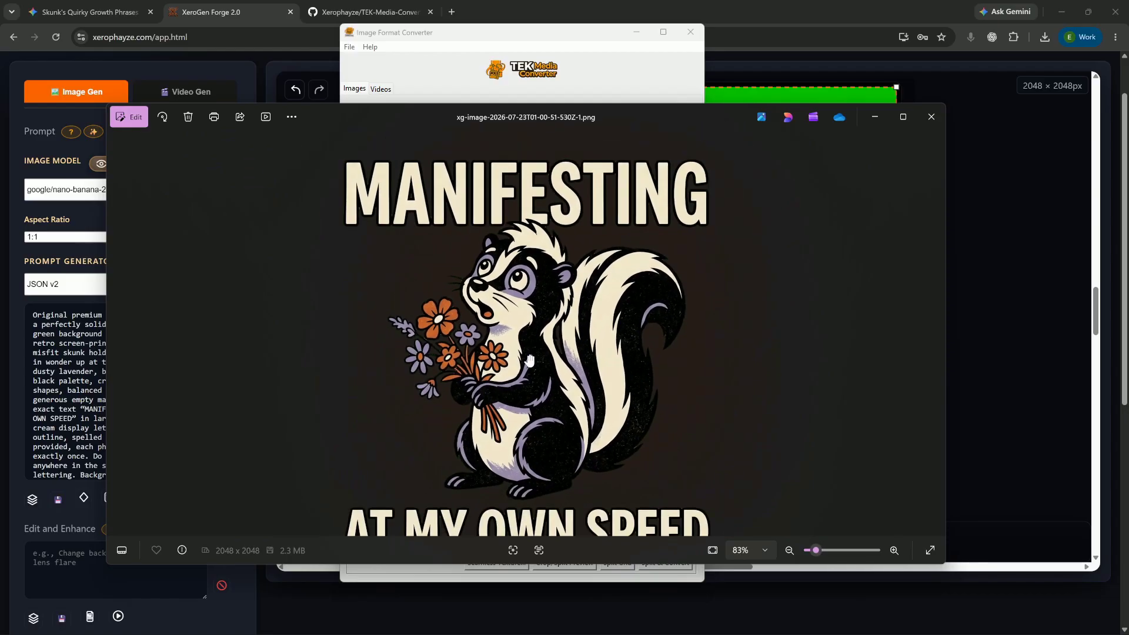
scroll(530, 360, down, 3)
scroll(523, 370, up, 5)
drag(533, 124, 517, 72)
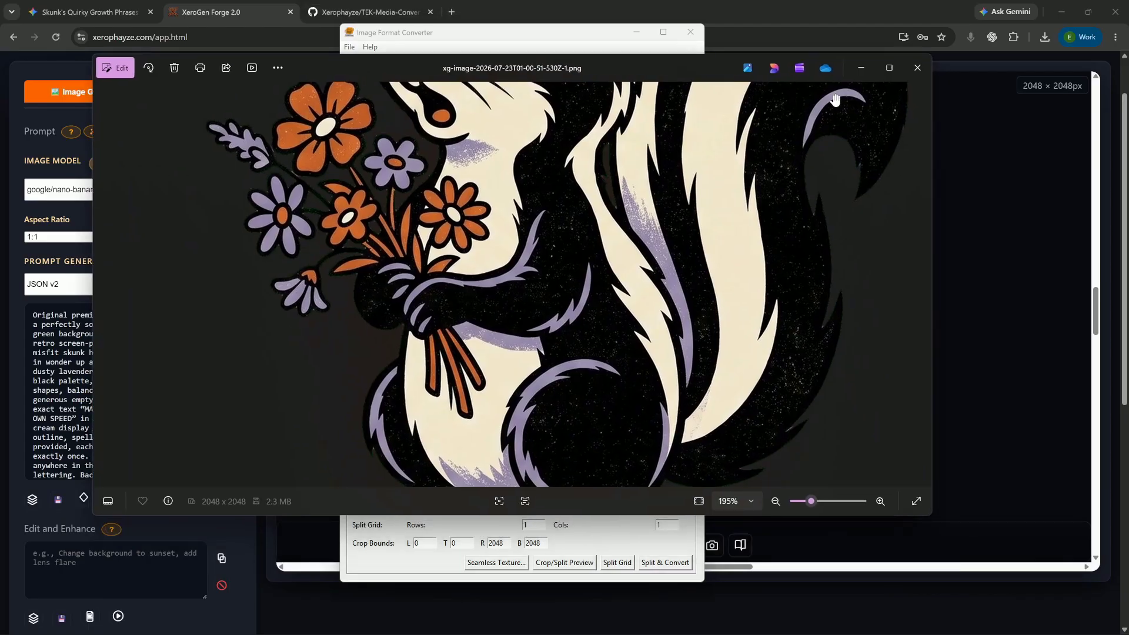
click(917, 67)
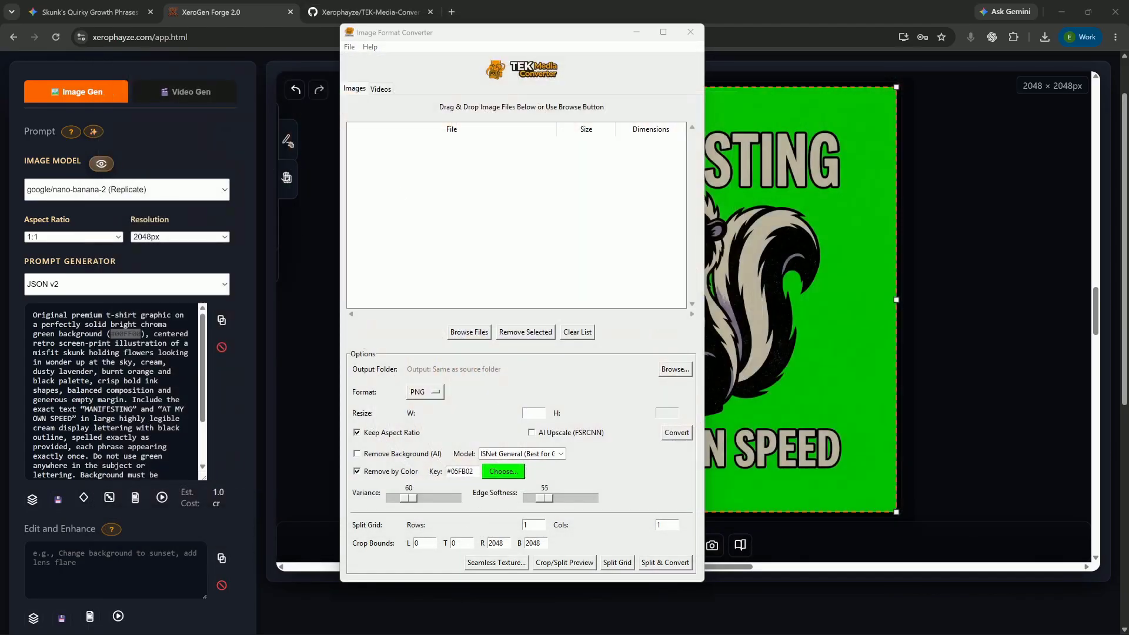